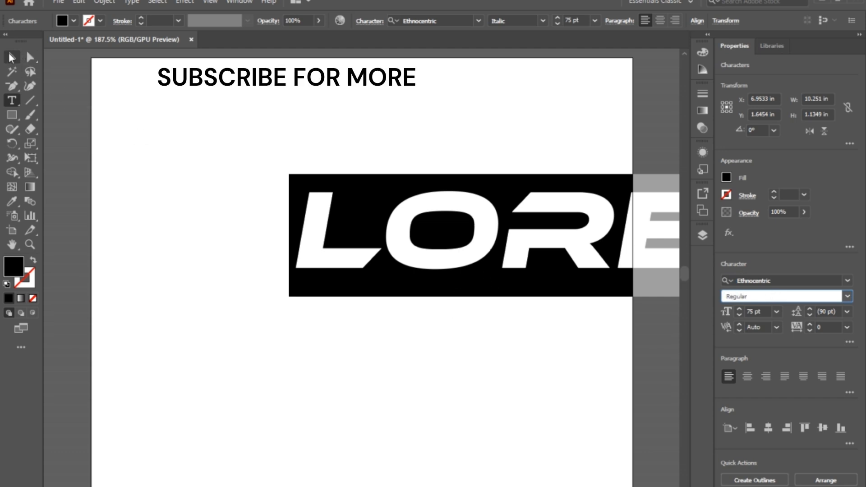
- Reposition the Ethnocentric placeholder text farther onto the artboard and replace its wording with "PA"
left_click(11, 57)
left_click_drag(540, 234, 422, 280)
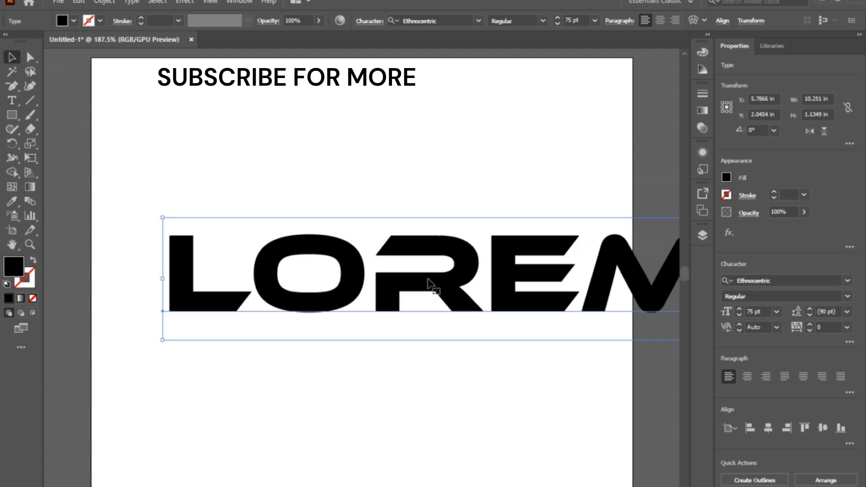
double_click(509, 287)
key("ctrl+a")
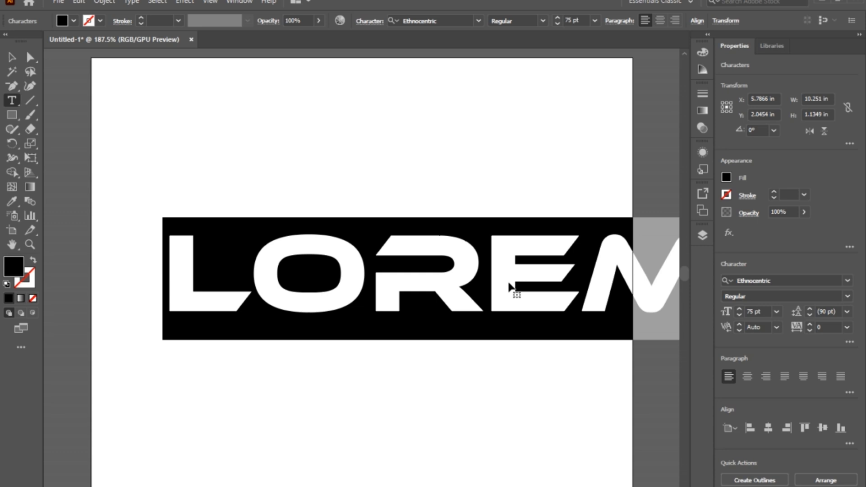
type("P")
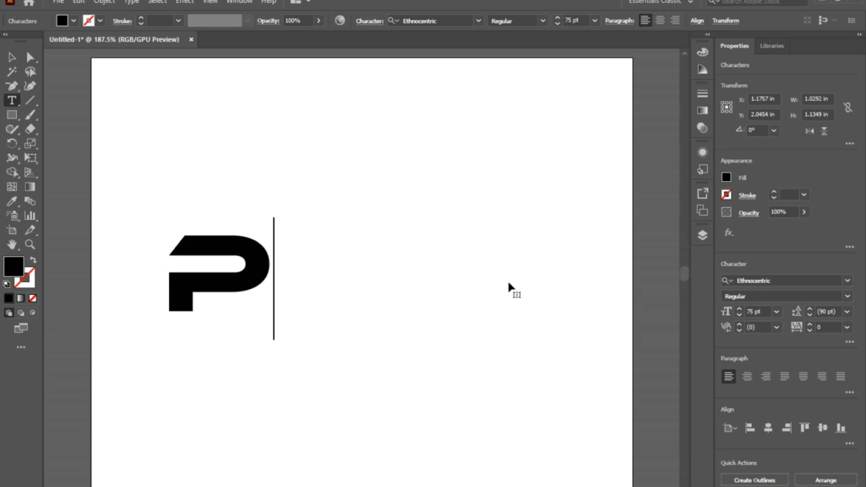
type("A")
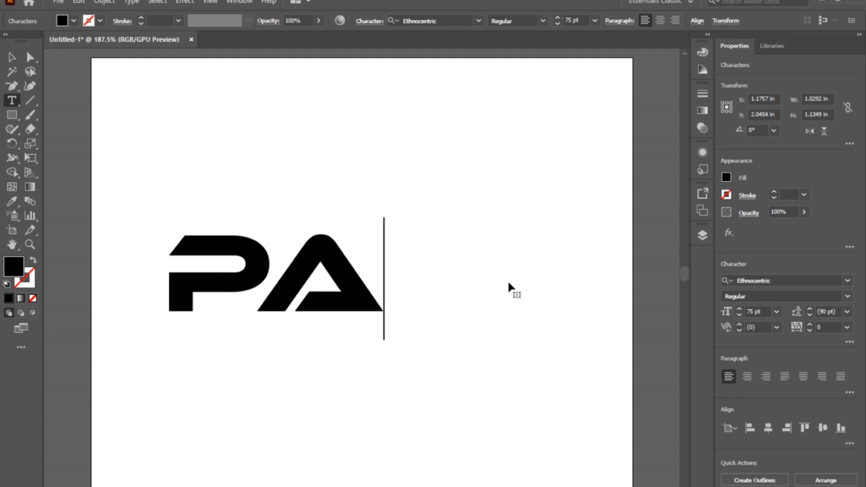
key("Escape")
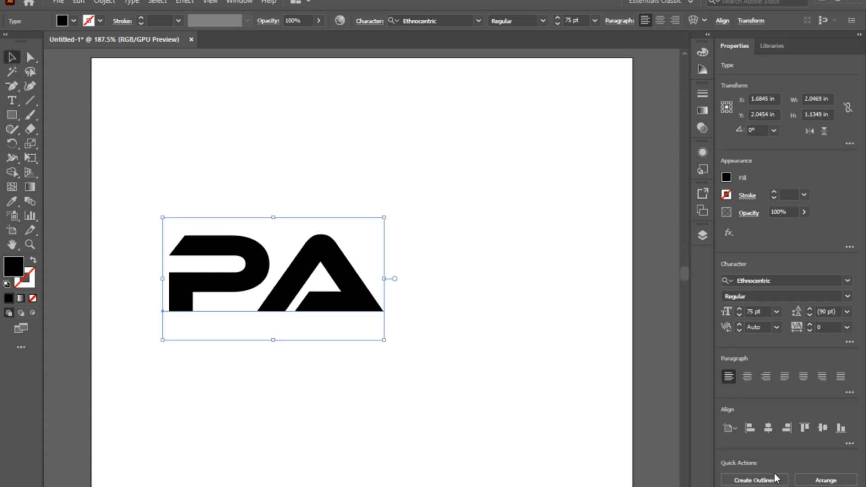
- Convert the PA text to outlines and enlarge the lettering proportionally to about 3.6 in wide
left_click(754, 479)
left_click_drag(384, 312, 471, 378)
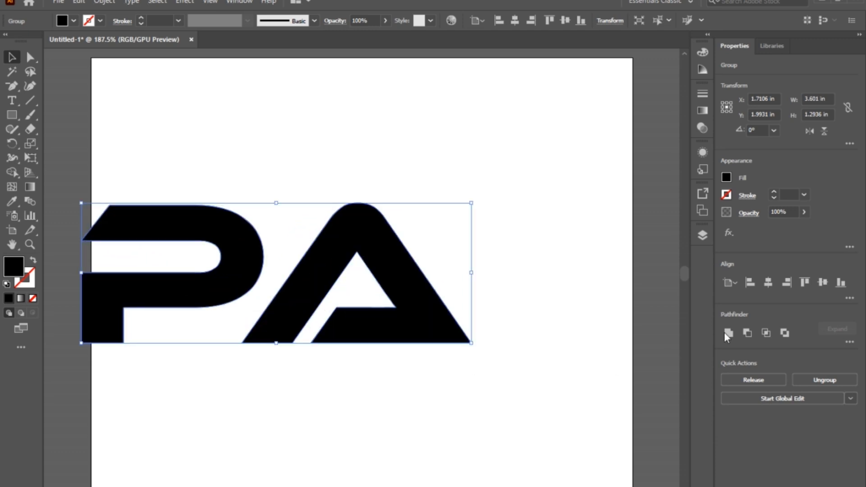
- Centre the PA lettering horizontally on the artboard and scale it up about its centre to about 4.3 in wide
left_click(768, 284)
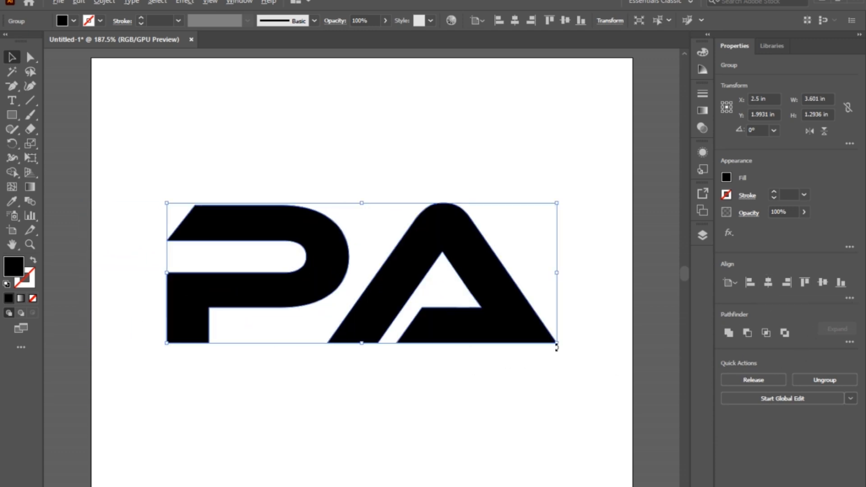
left_click_drag(557, 344, 594, 383)
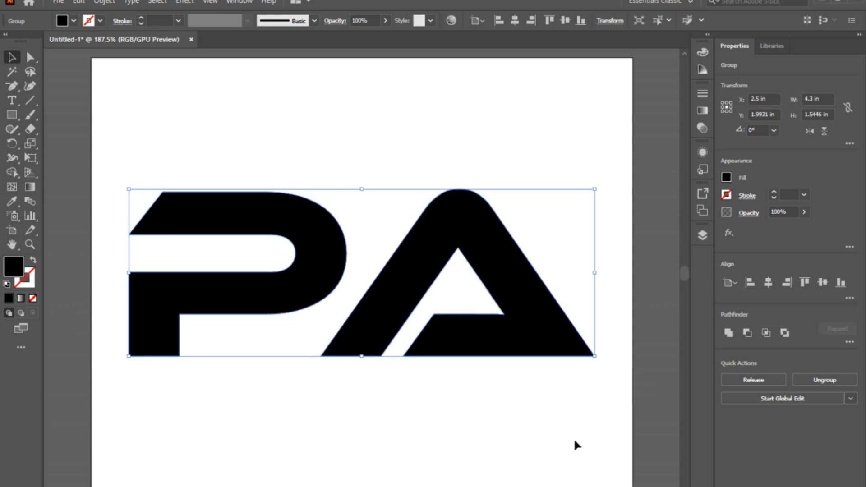
left_click(564, 439)
- Ungroup the two letters and move the A over the P so that it overlaps the P's bowl and stem
left_click(530, 354)
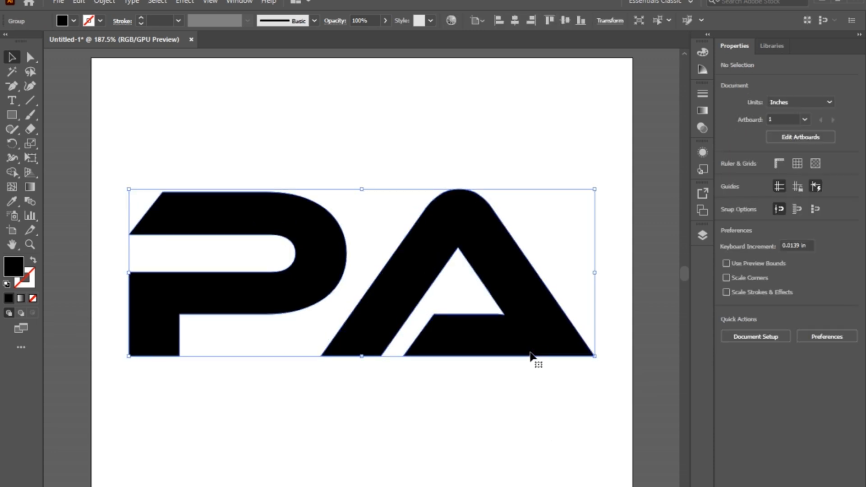
left_click(797, 380)
left_click(572, 400)
left_click_drag(564, 347, 416, 345)
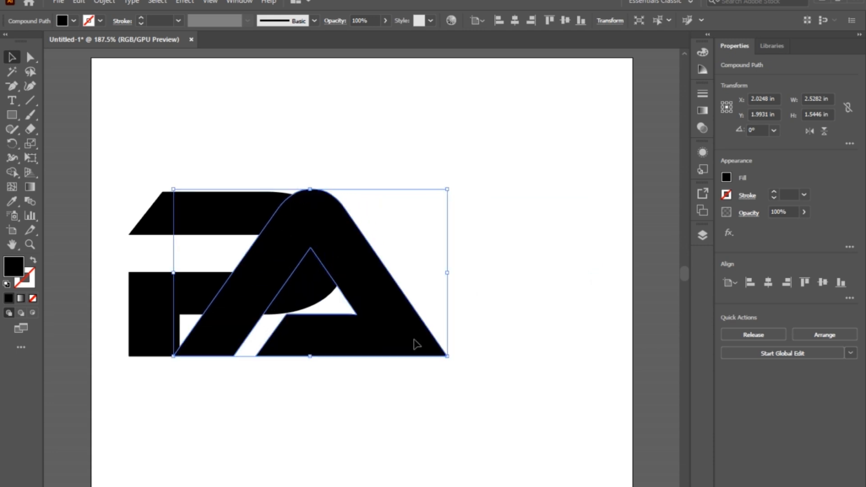
- Offset the A's outline by 0.1 in with miter joins and fill the offset shape with red
left_click(101, 3)
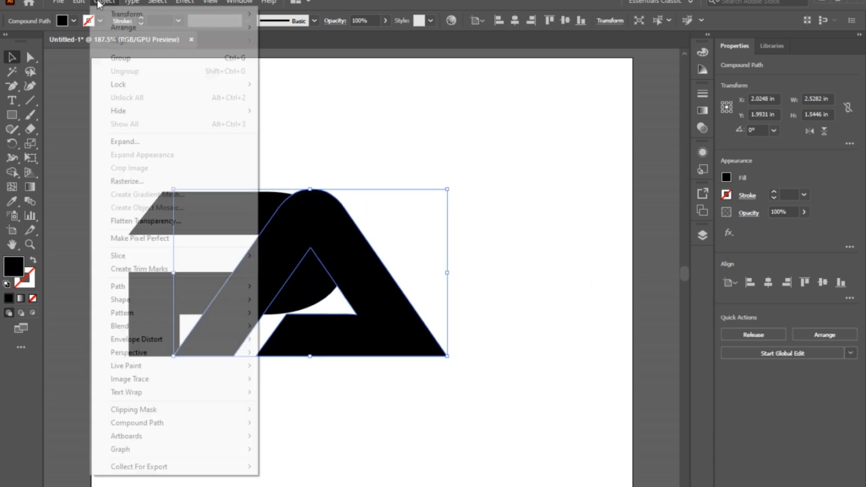
mouse_move(162, 285)
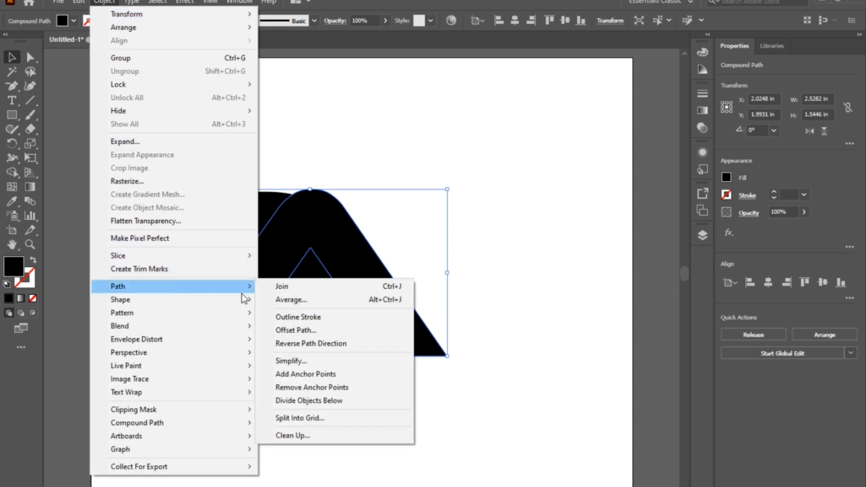
left_click(301, 329)
left_click(586, 181)
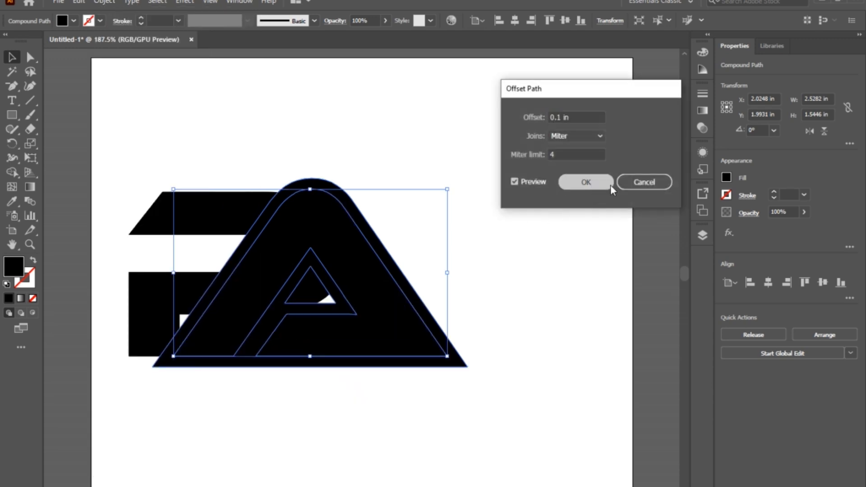
left_click(725, 178)
left_click(628, 225)
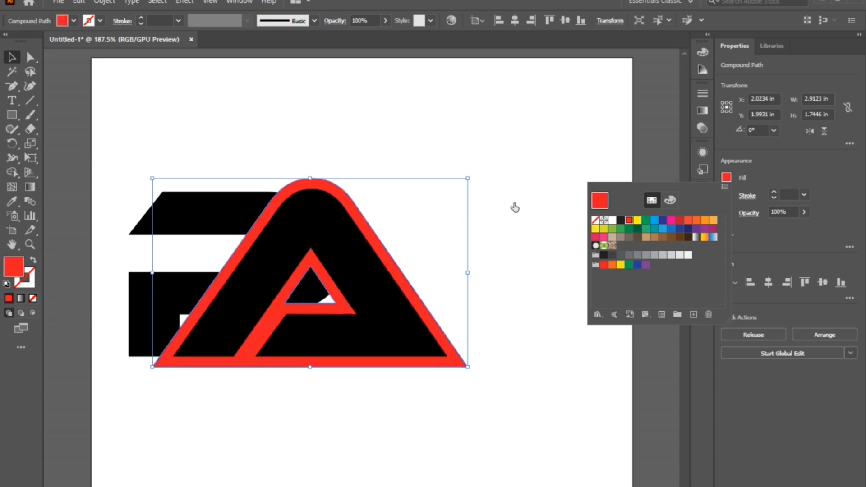
left_click(518, 189)
- Remove all the red offset band sections around and inside the A from the overlapping letters with the Shape Builder tool
left_click_drag(521, 179, 135, 376)
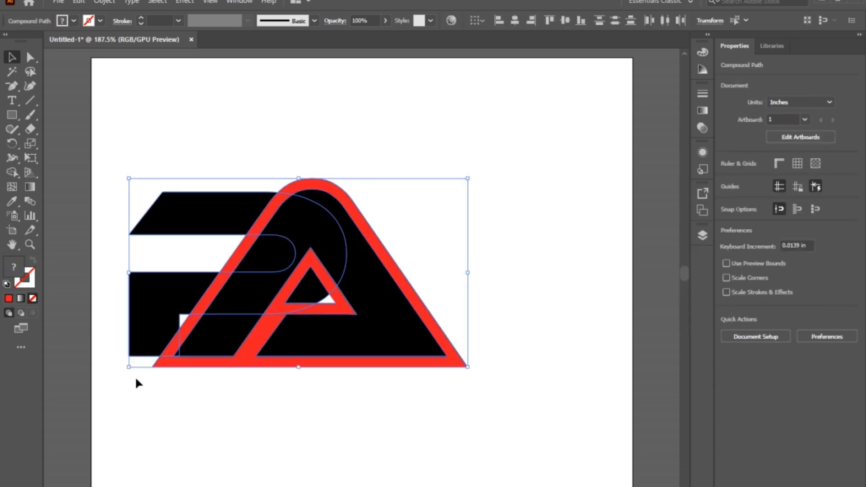
left_click(11, 173)
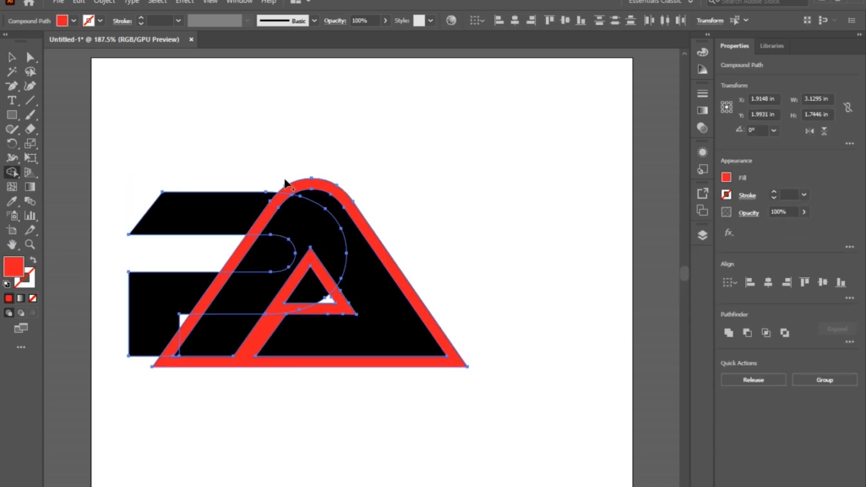
left_click(296, 188, "alt")
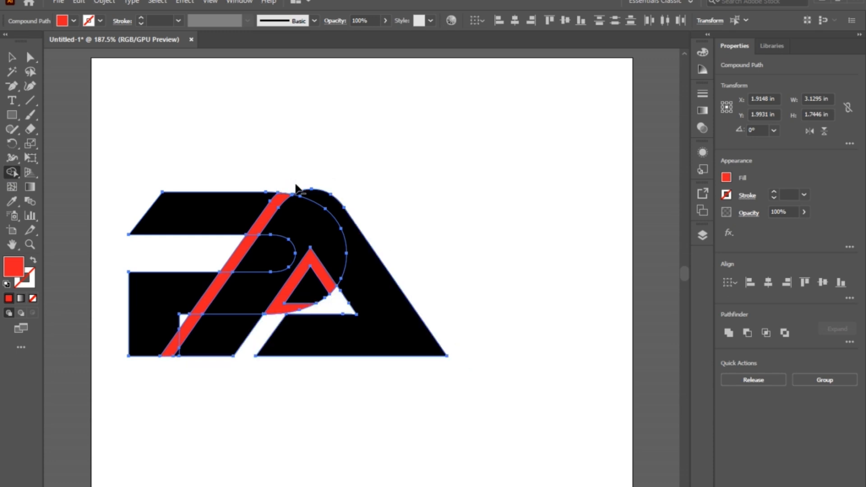
left_click(279, 204, "alt")
left_click(249, 249, "alt")
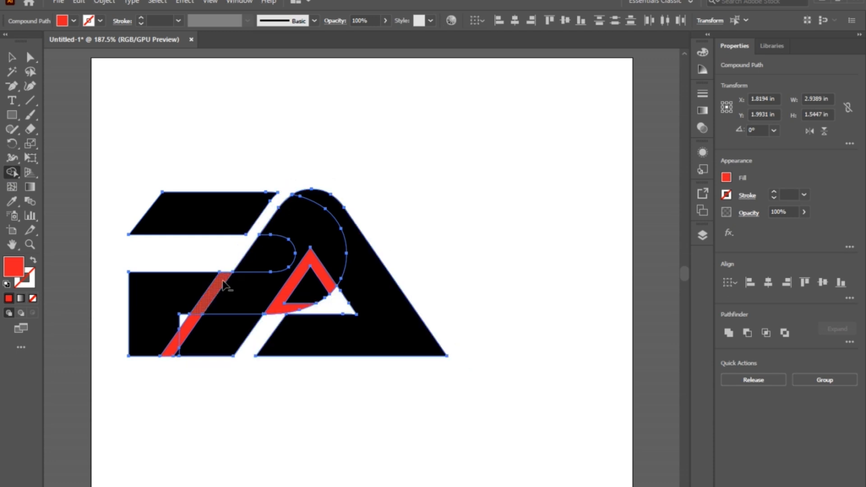
left_click(223, 286, "alt")
left_click(187, 332, "alt")
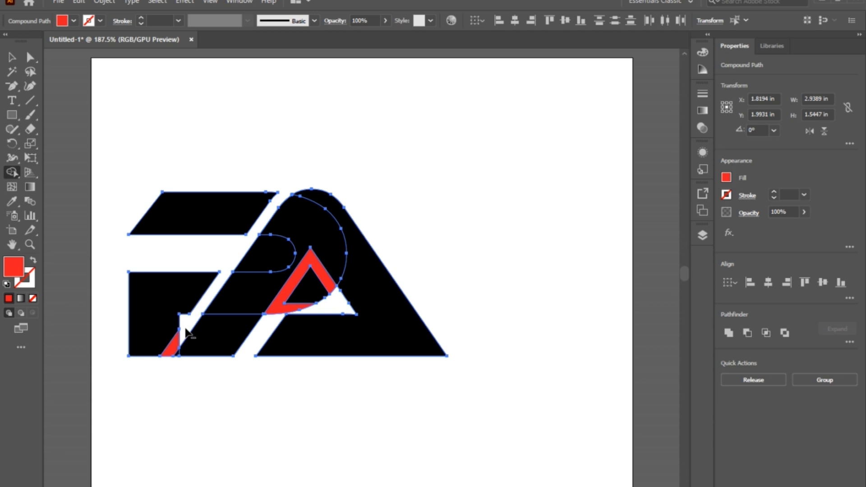
left_click(282, 312, "alt")
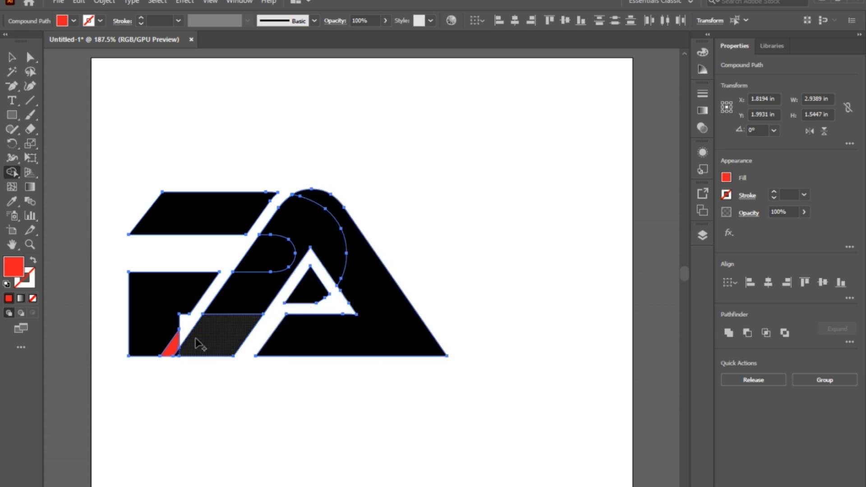
left_click(176, 350, "alt")
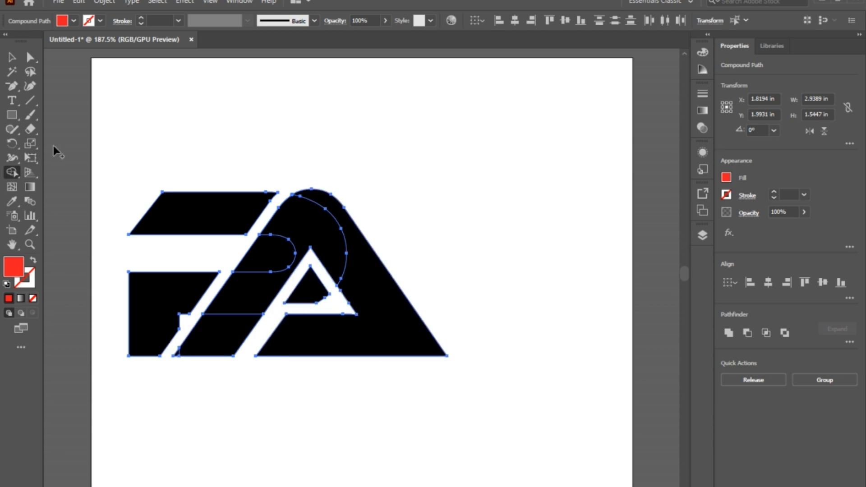
left_click(12, 57)
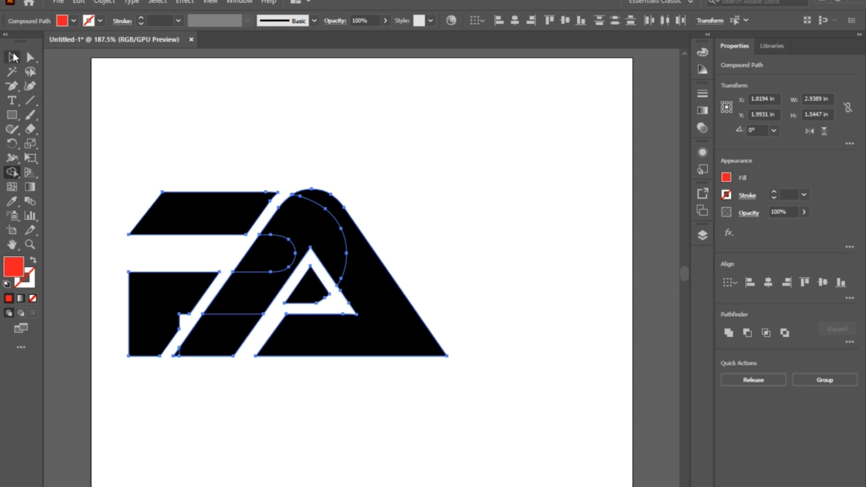
left_click(497, 284)
- Remove the black A from the artwork and delete the red A beneath it
left_click(414, 346)
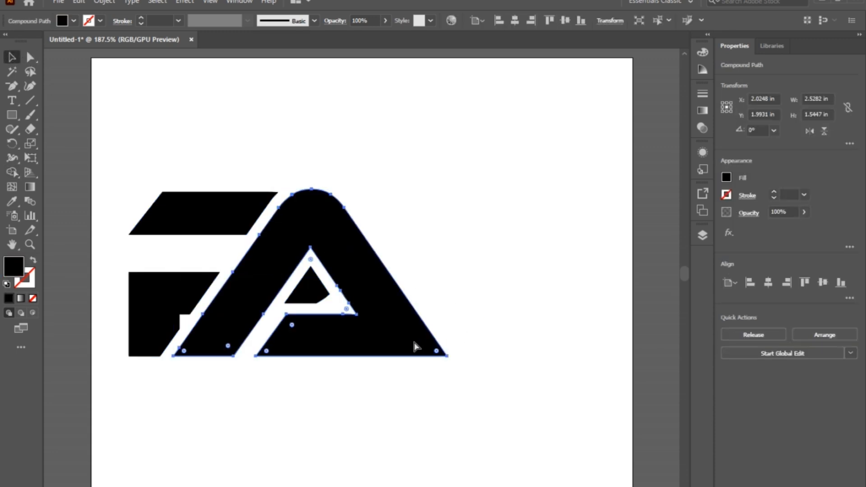
key("Delete")
left_click(414, 343)
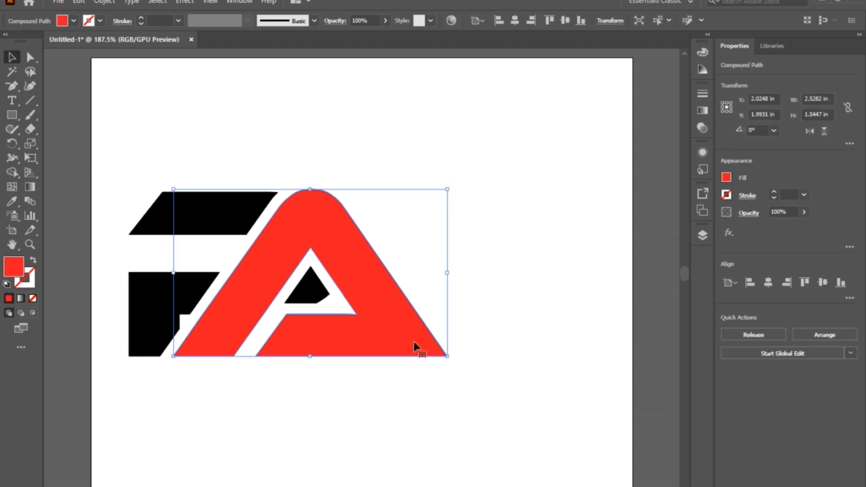
key("Delete")
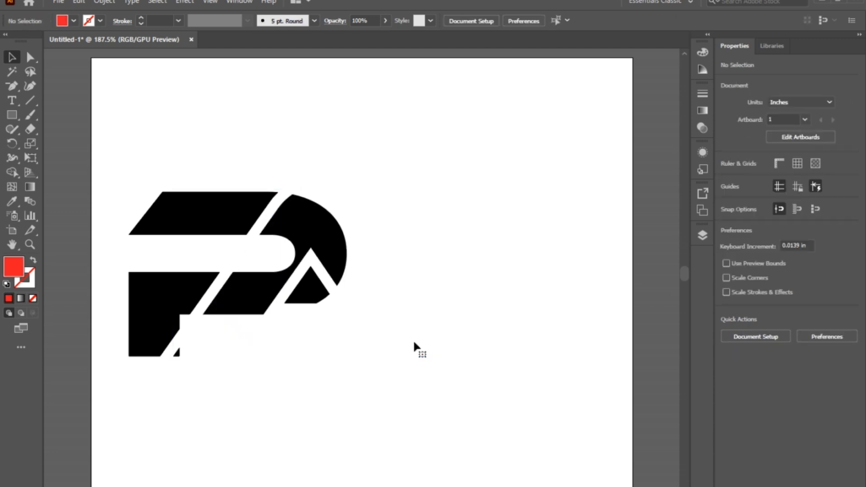
- Release the P's compound path and delete the curved bowl section that lay beneath the A
left_click(340, 226)
left_click(758, 336)
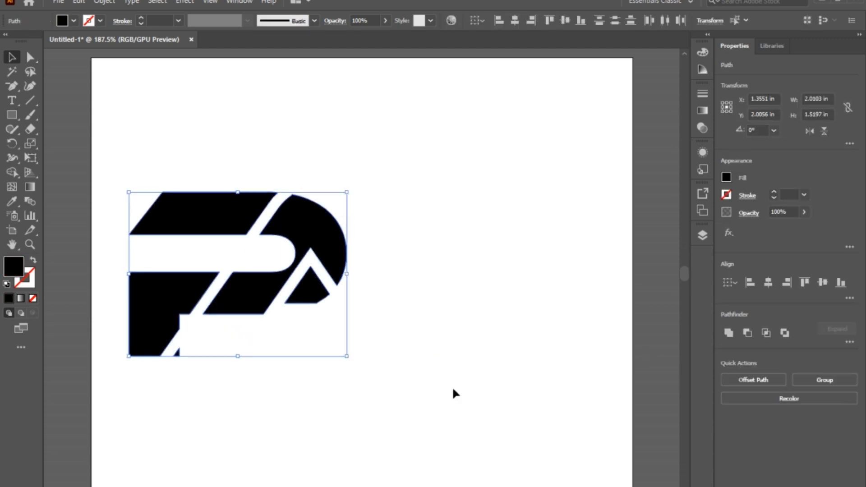
left_click(452, 389)
left_click(331, 235)
key("Delete")
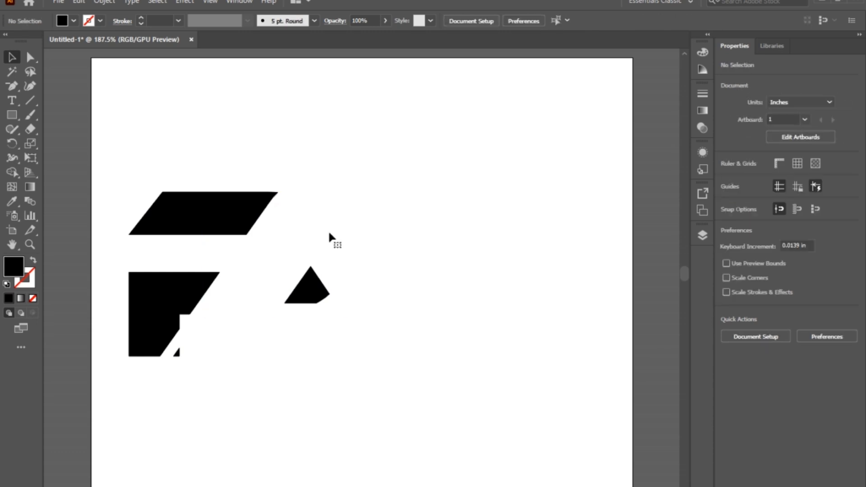
- Bring the black A back at its original place between the remaining P pieces and deselect it
key("ctrl+z")
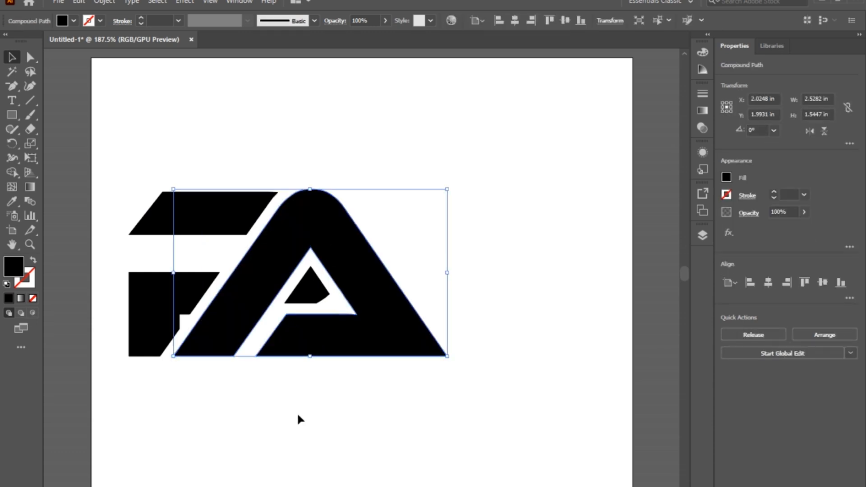
left_click(286, 416)
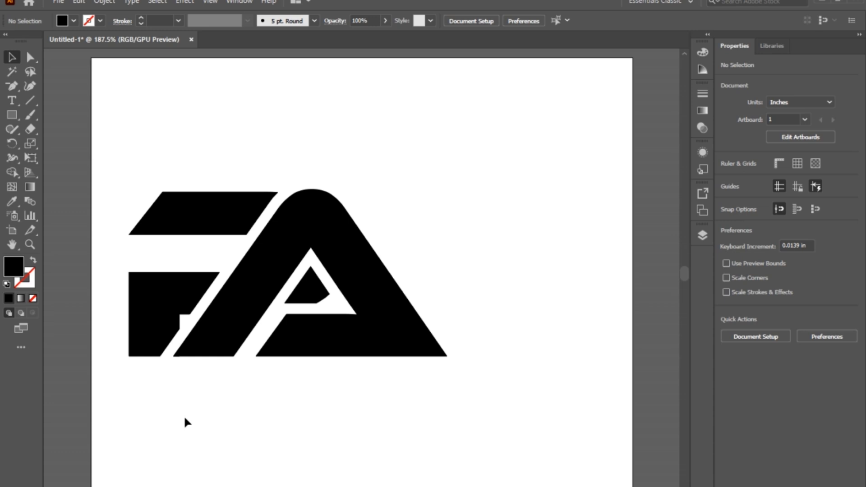
- Round the lower-right corner of the P's upper bar into a broad curve with the Direct Selection tool
key("a")
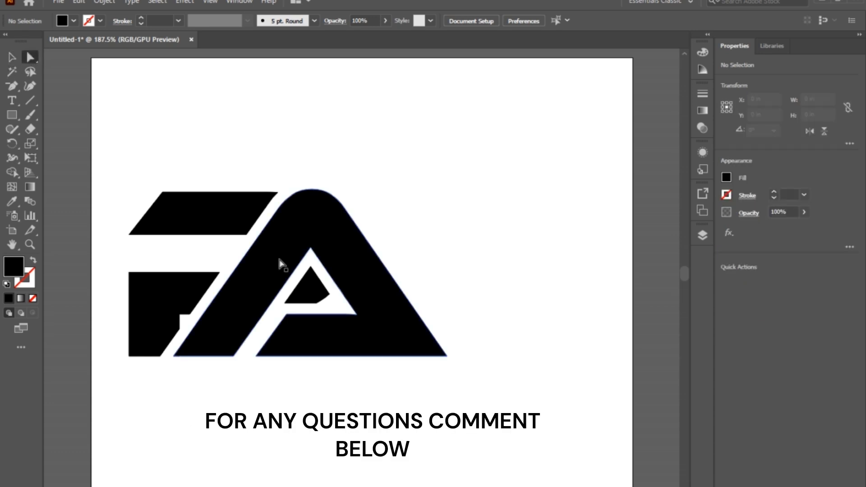
left_click(247, 235)
left_click_drag(240, 228, 153, 137)
left_click(170, 139)
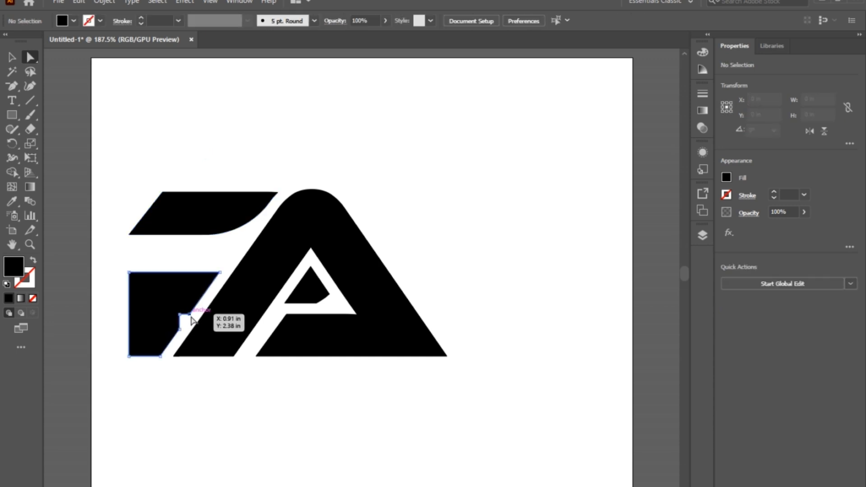
- Round the outer corner above the notch in the P's lower piece to a radius of about 0.185 in
left_click(189, 314)
left_click_drag(187, 308, 145, 245)
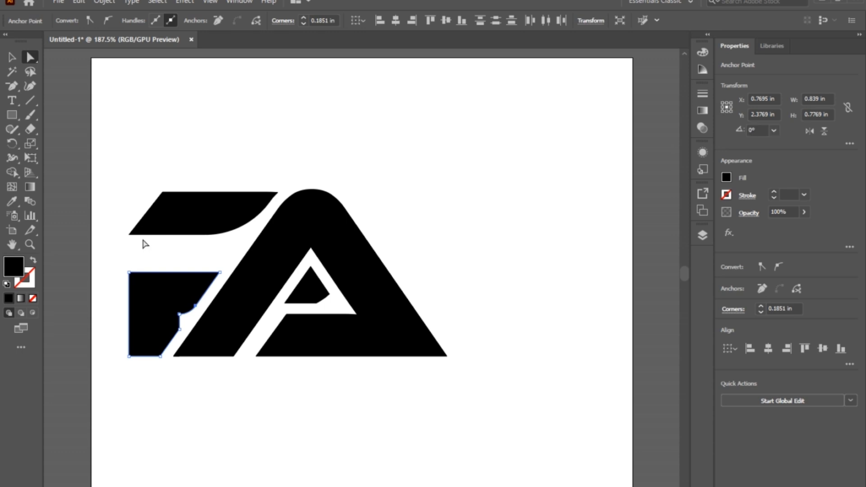
left_click(144, 244)
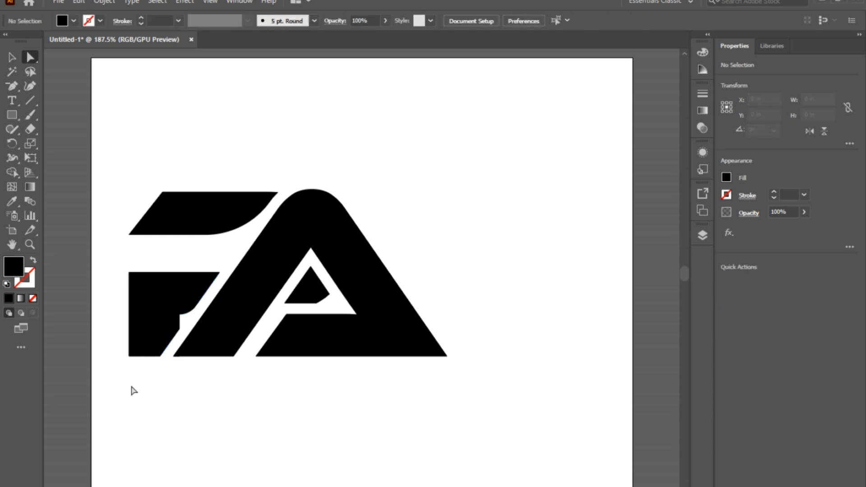
- Round the corner below the notch in the P's lower piece to a radius of about 0.42 in
left_click(179, 329)
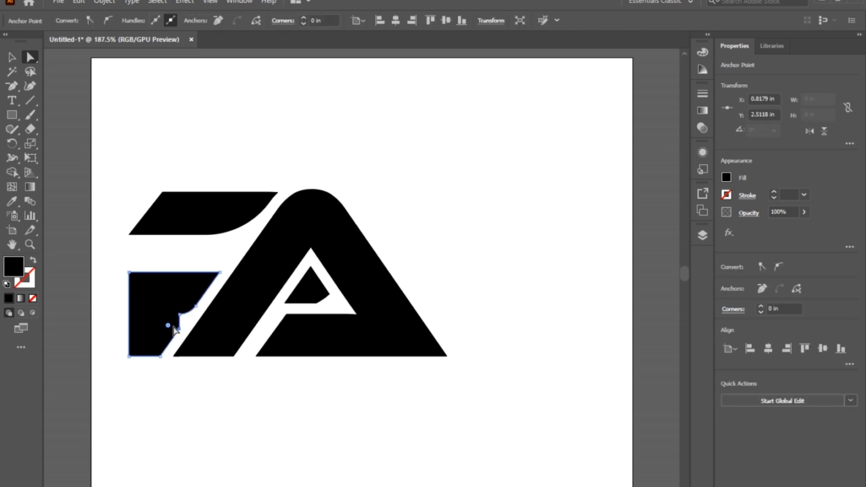
left_click_drag(171, 331, 104, 299)
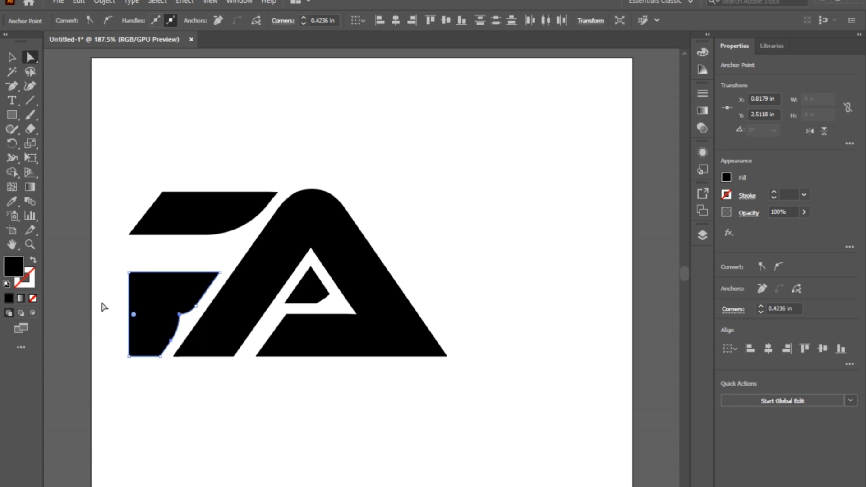
- Round the lower-right corner of the P's lower piece to a radius of about 0.34 in
left_click(164, 421)
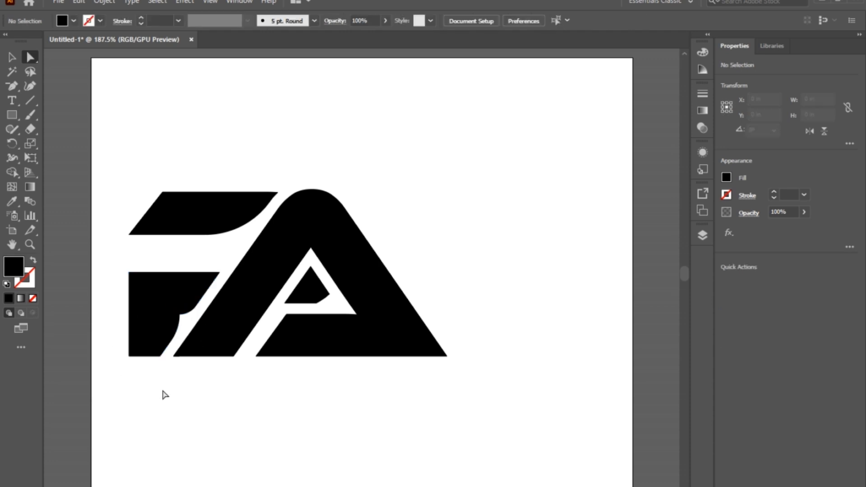
left_click(160, 354)
left_click_drag(155, 349, 122, 299)
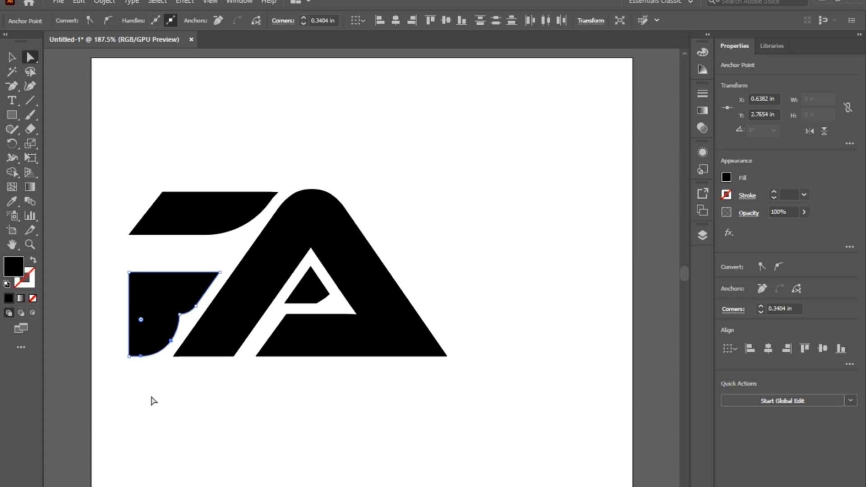
left_click(163, 408)
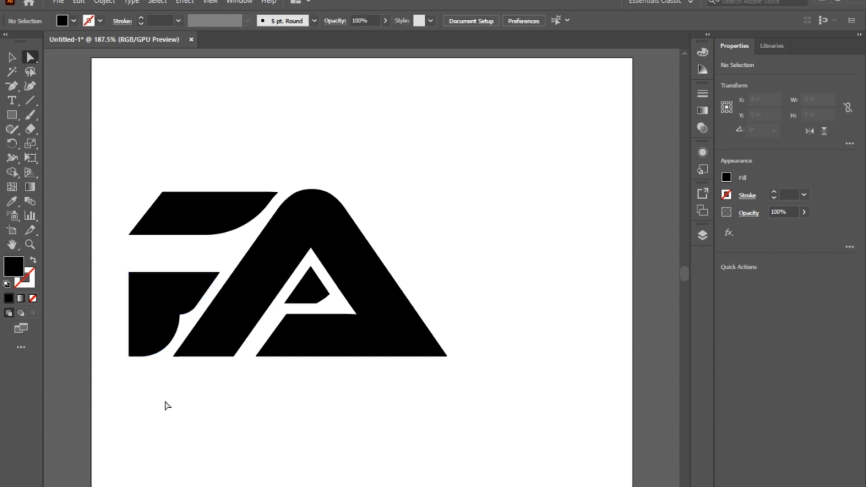
- Round the right corner of the small black piece inside the A's counter with the Direct Selection tool
left_click(332, 299)
left_click_drag(325, 293, 279, 304)
left_click(337, 412)
- Fill the A with bright red and deselect it
left_click(12, 57)
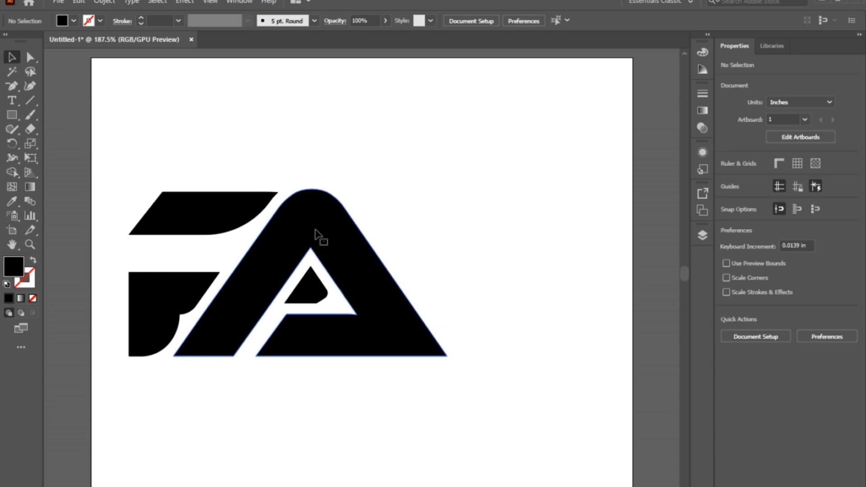
left_click(317, 234)
left_click(726, 179)
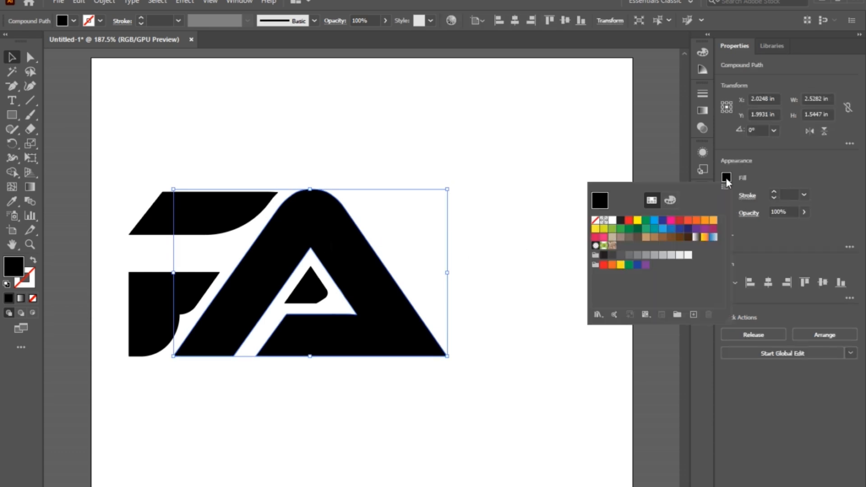
left_click(629, 221)
left_click(523, 319)
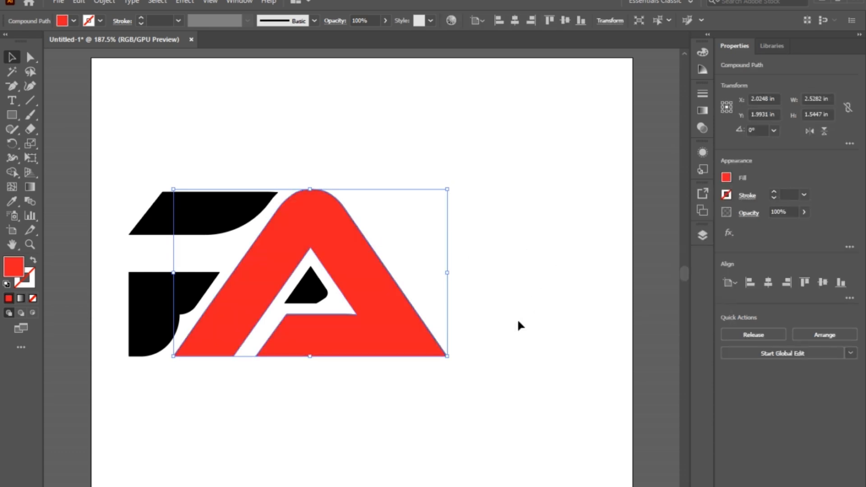
left_click(517, 318)
- Group all the letter pieces and scale the group to about 1.92 × 1.01 in, centred horizontally on the artboard
left_click_drag(519, 400, 125, 168)
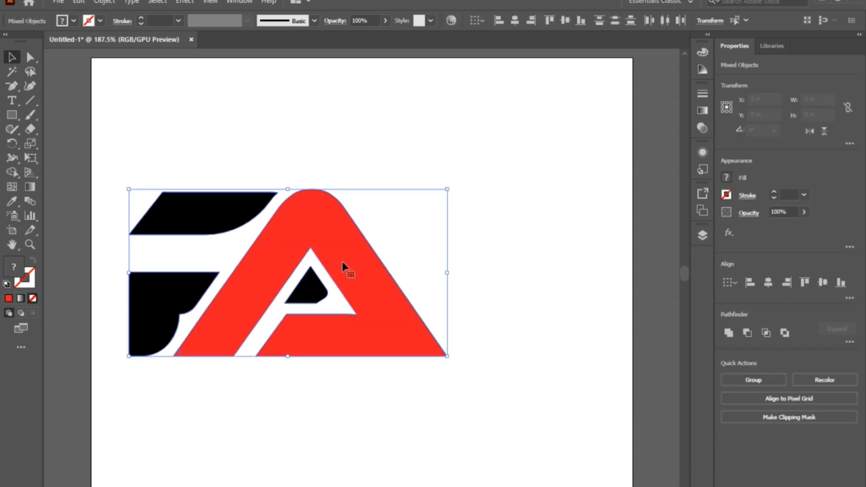
left_click(748, 380)
left_click(769, 283)
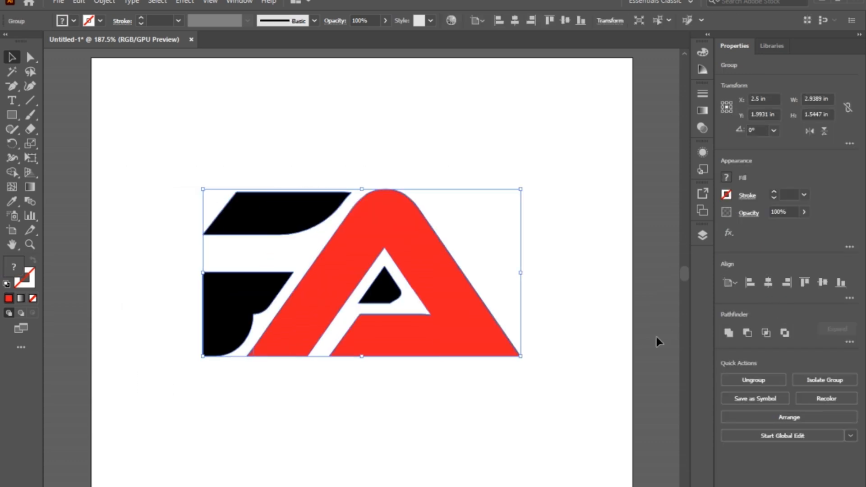
left_click_drag(521, 356, 507, 327)
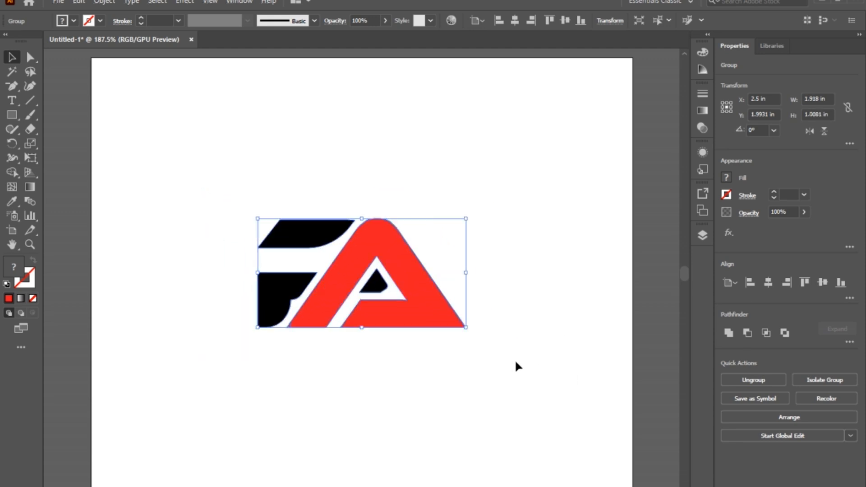
- Merge the small fragment at the lower-left foot of the red A into the letter with the Shape Builder tool
left_click(348, 343)
left_click(317, 330)
key("ctrl+equal")
key("ctrl+equal")
key("ctrl+equal")
key("ctrl+equal")
key("ctrl+equal")
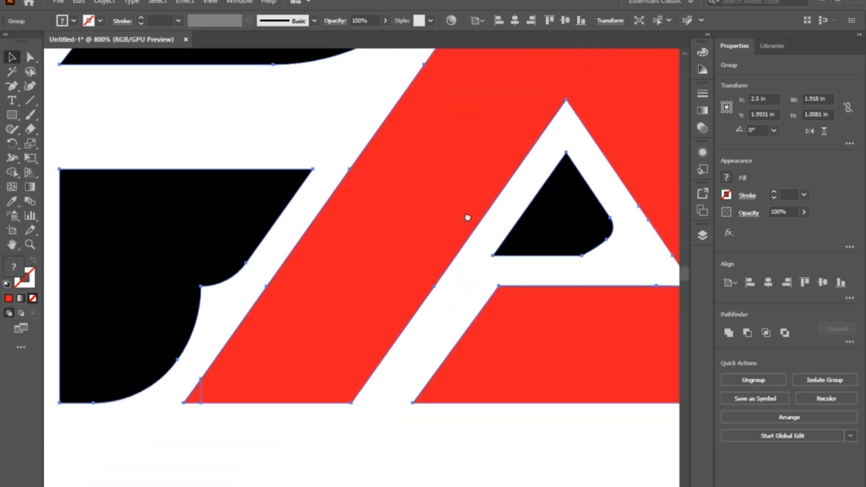
key("shift+m")
left_click_drag(226, 385, 204, 401)
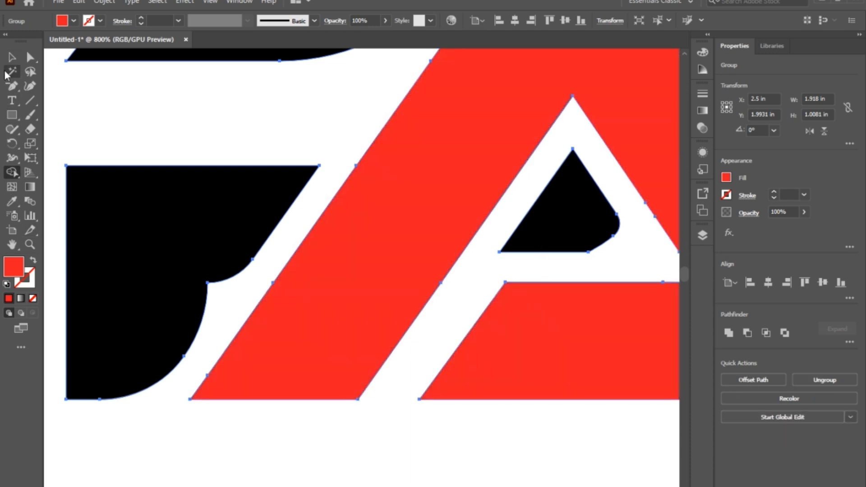
left_click(12, 57)
left_click(180, 114)
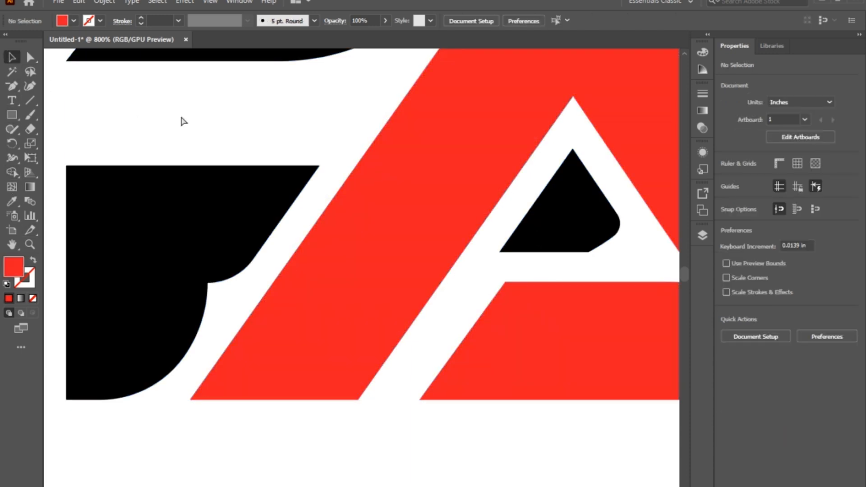
key("ctrl+0")
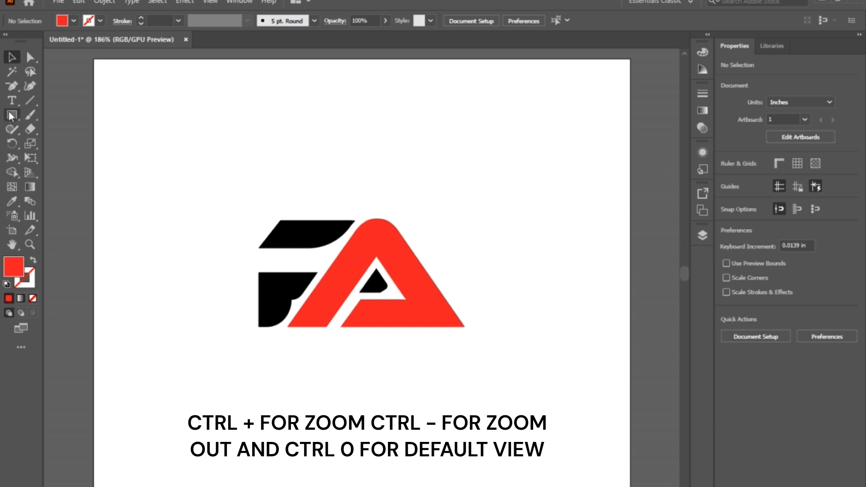
- Draw an unfilled circle about 2.59 in in diameter with a 1 pt near-black stroke around the logo
left_click_drag(11, 116, 58, 144)
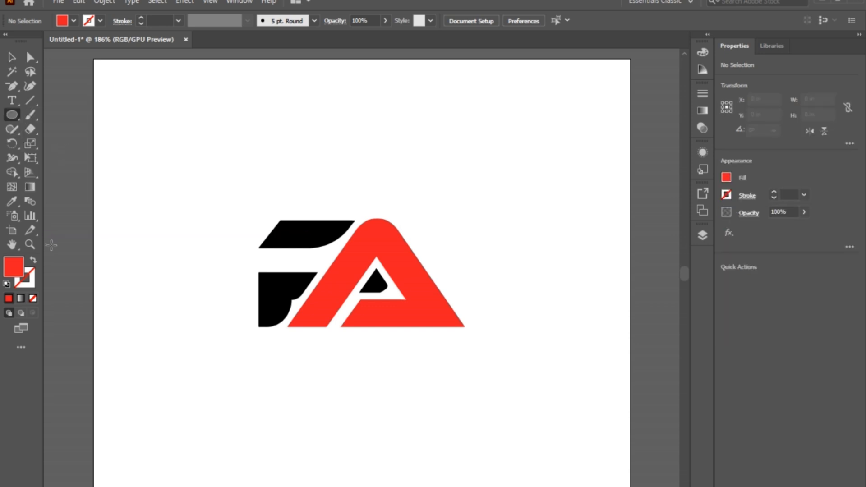
left_click(33, 298)
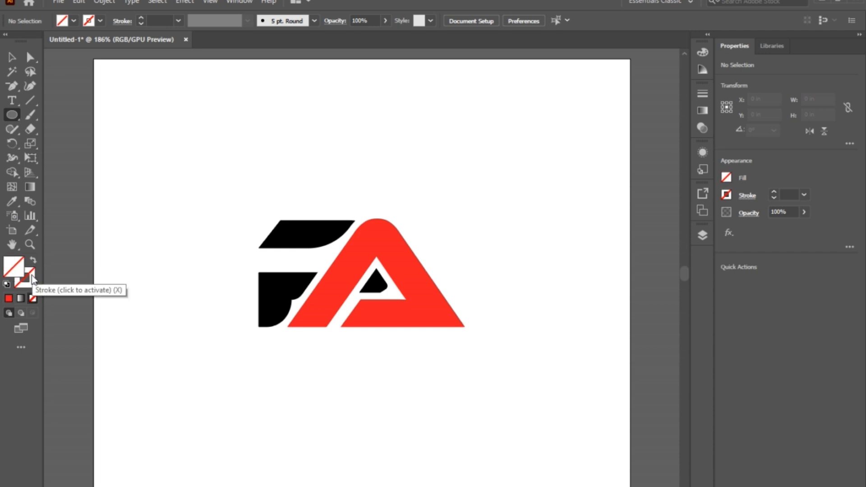
left_click(95, 23)
left_click(32, 40)
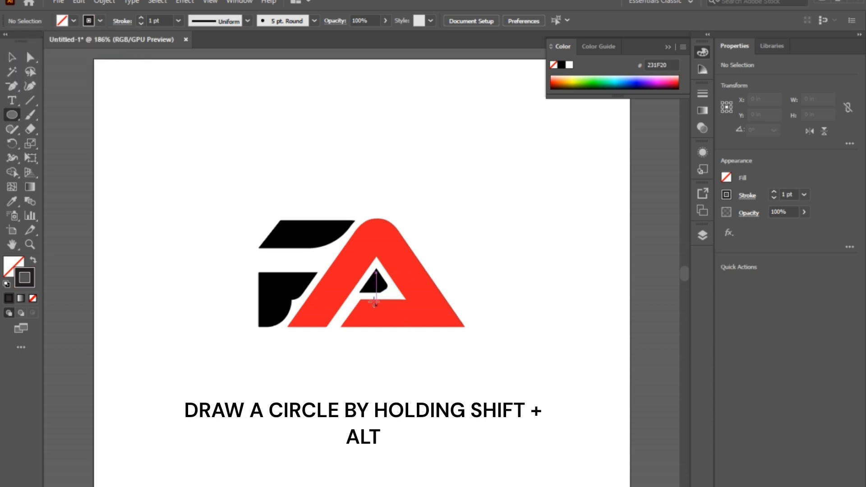
mouse_move(372, 281)
left_mouse_down()
mouse_move(449, 368)
mouse_move(498, 405)
mouse_move(494, 419)
left_mouse_up()
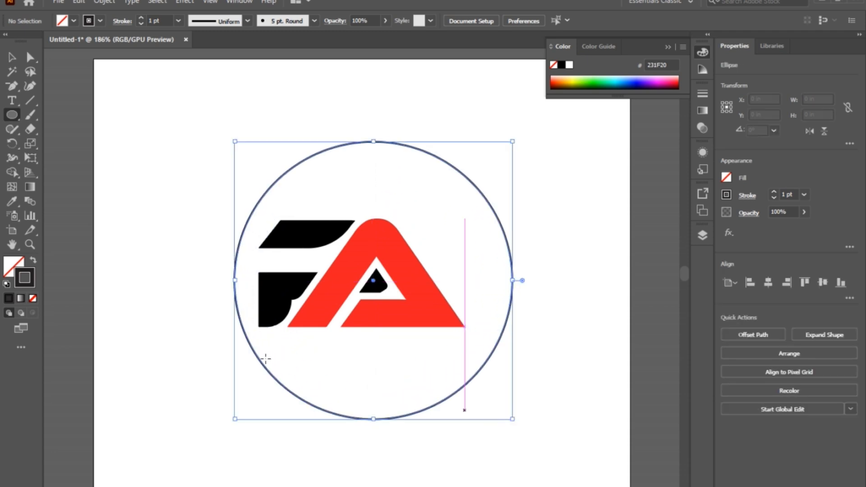
- Align the circle and the letter group to each other's centres, both horizontally and vertically
left_click(12, 57)
left_click(158, 178)
left_click_drag(163, 175, 558, 381)
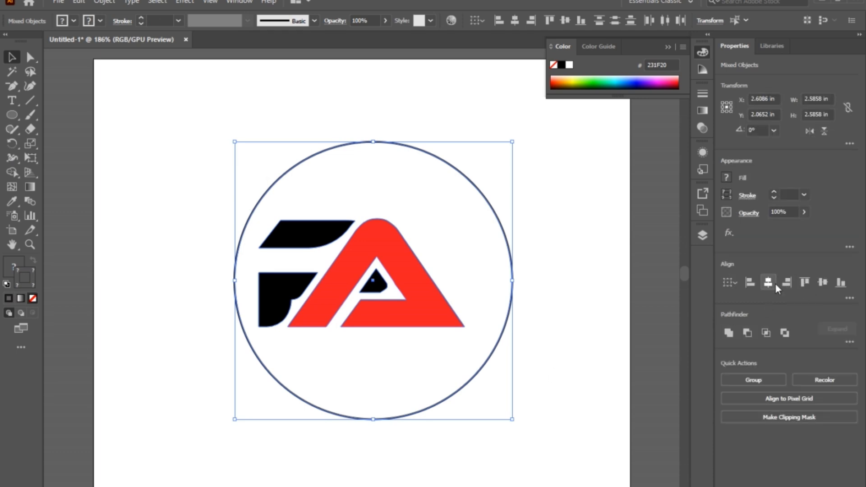
left_click(775, 283)
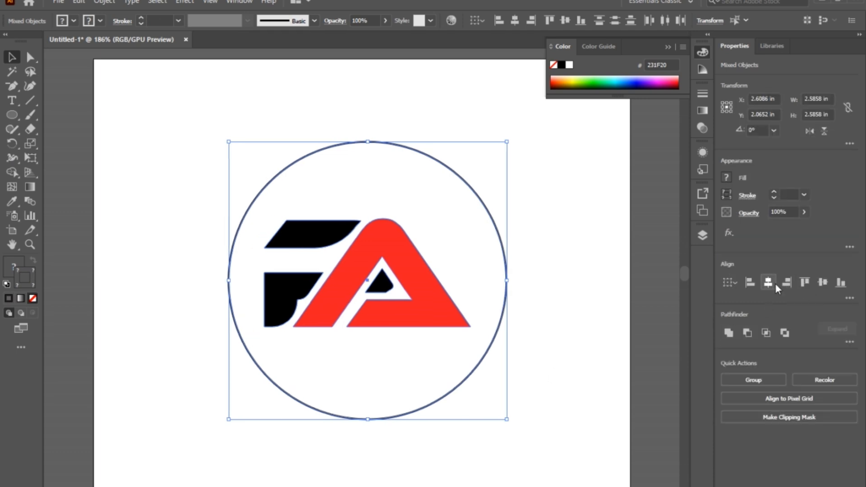
left_click(822, 283)
left_click(554, 337)
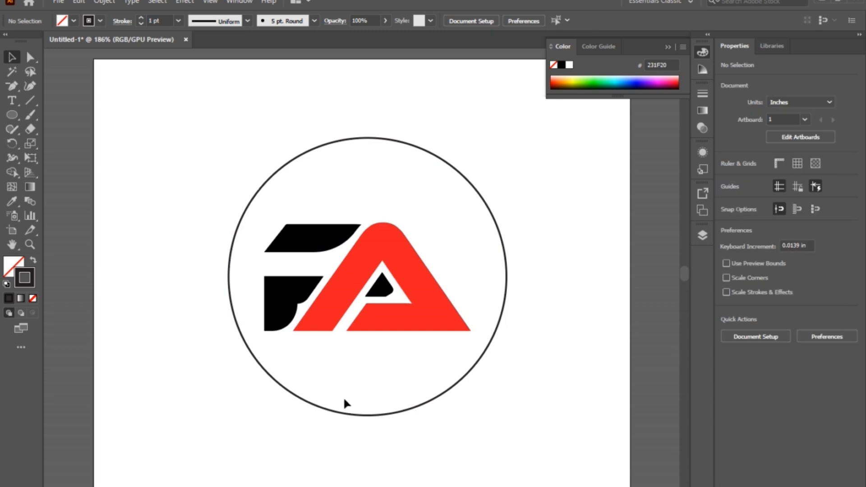
- Stretch the slanted left end of the P's upper bar outward past the circle, making the bar about 1.44 in wide
key("a")
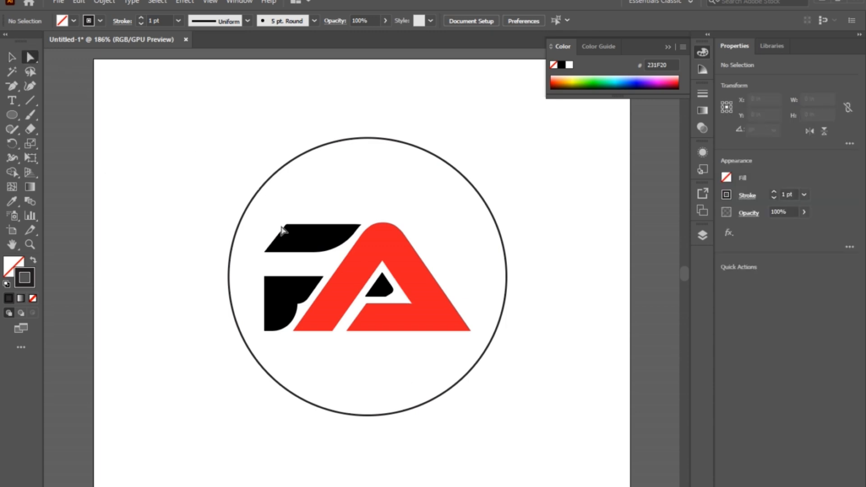
left_click(286, 225)
left_click(272, 245)
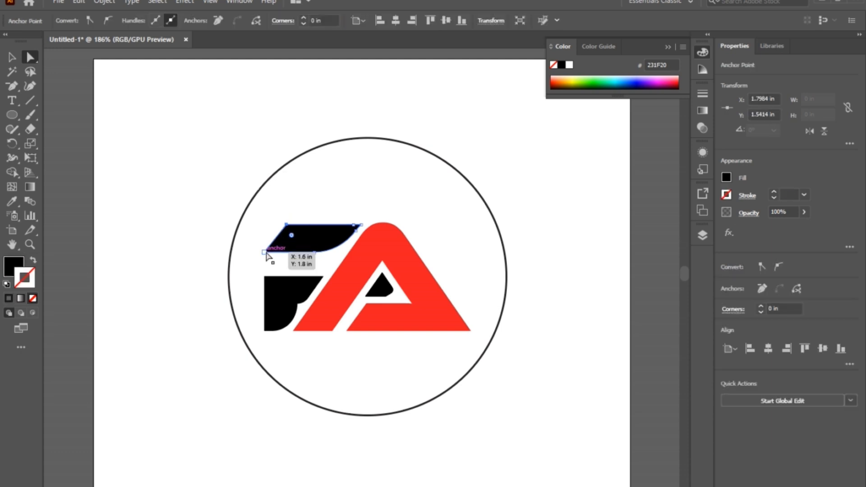
left_click_drag(273, 245, 214, 240)
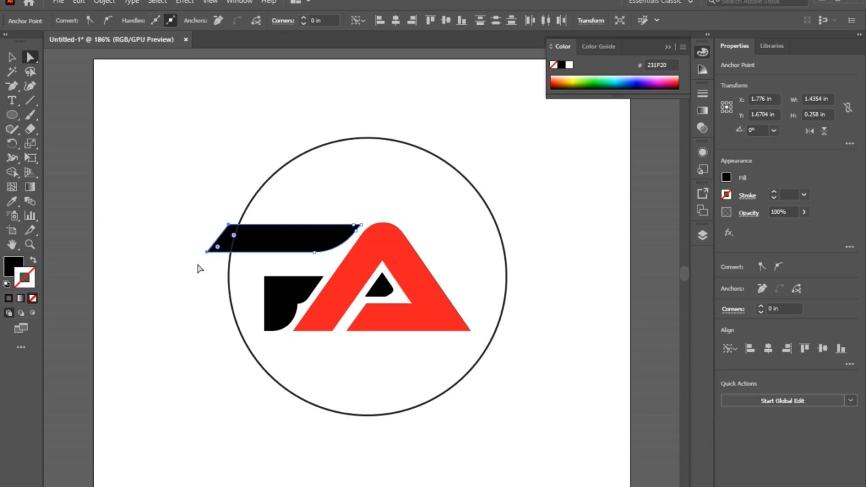
left_click(199, 322)
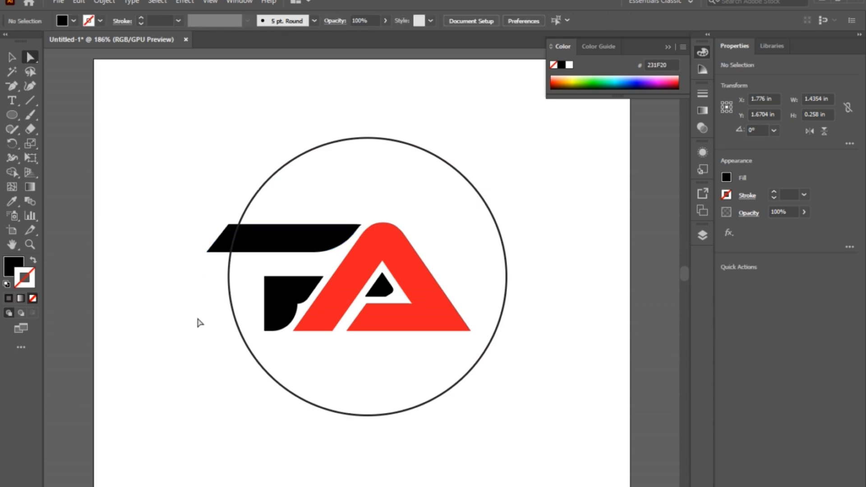
- Extend the A's left leg diagonally down past the circle, making the letter about 1.75 in high
left_click(332, 332)
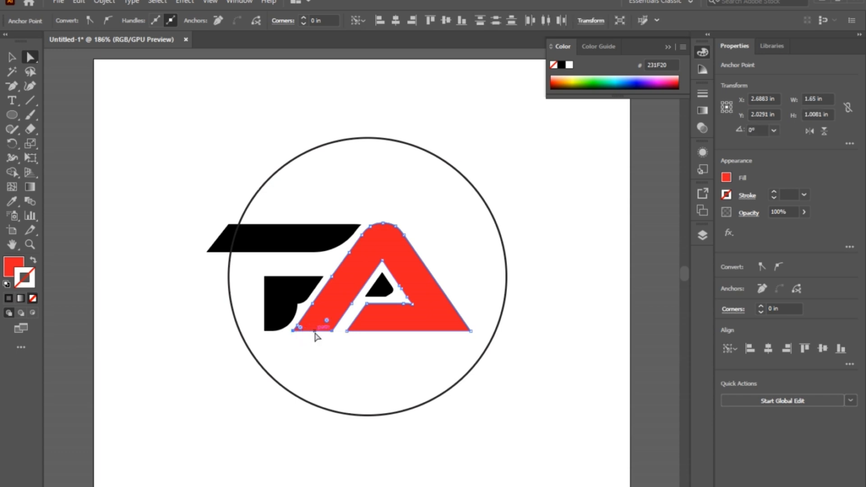
left_click_drag(314, 333, 256, 410)
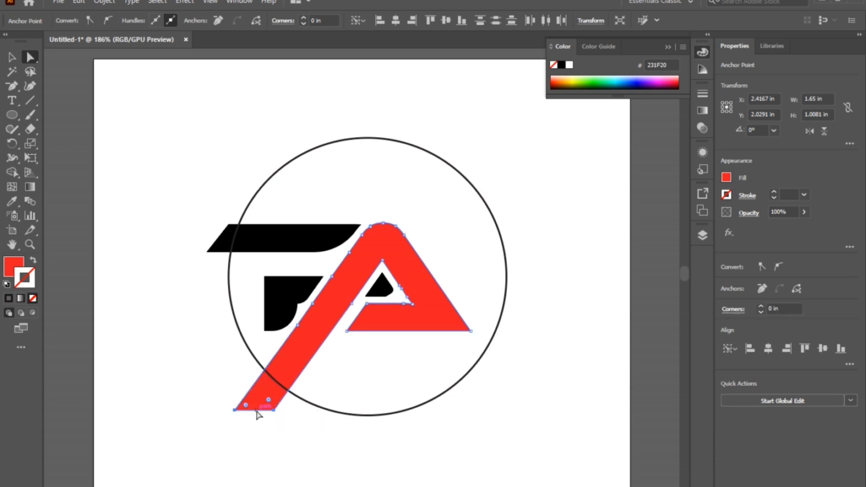
left_click(321, 431)
- Thicken the circle's stroke to 10 pt
left_click(427, 406)
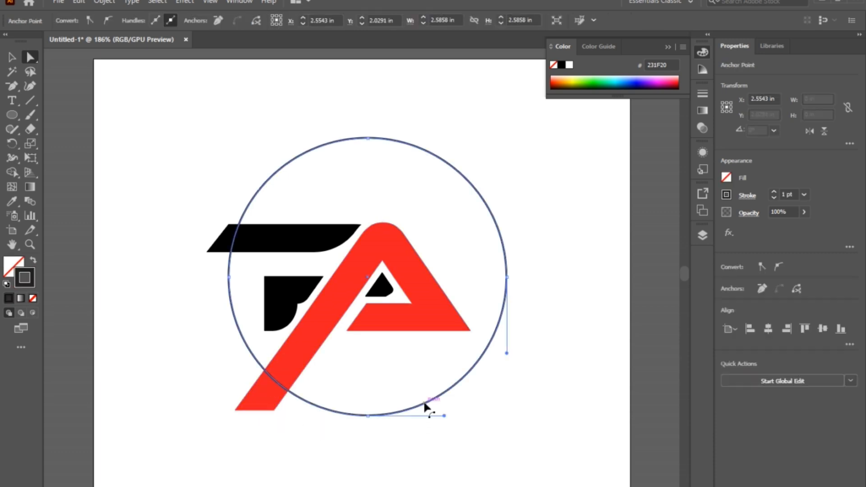
left_click(12, 58)
left_click(321, 109)
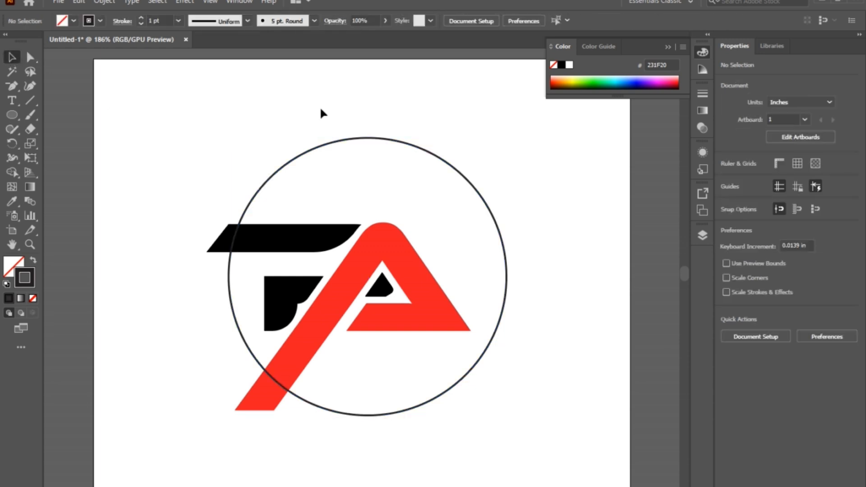
left_click(316, 147)
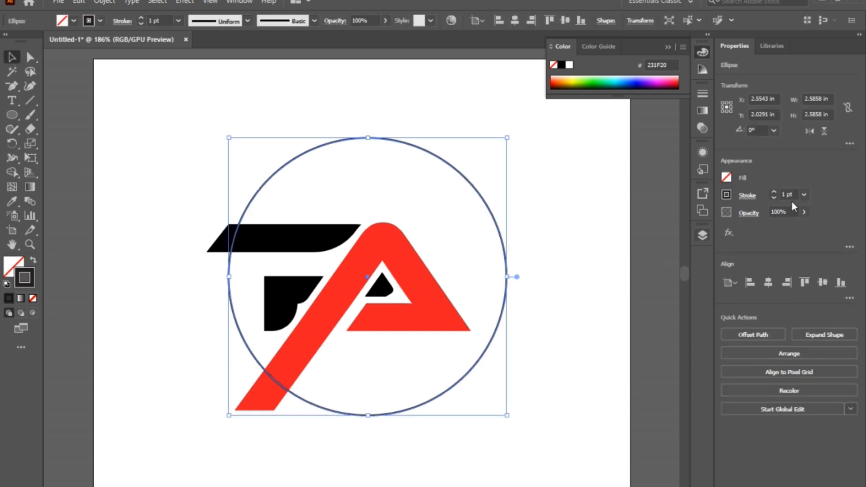
left_click(777, 193)
left_click(777, 193)
left_click(777, 193)
left_click(778, 193)
left_click(777, 193)
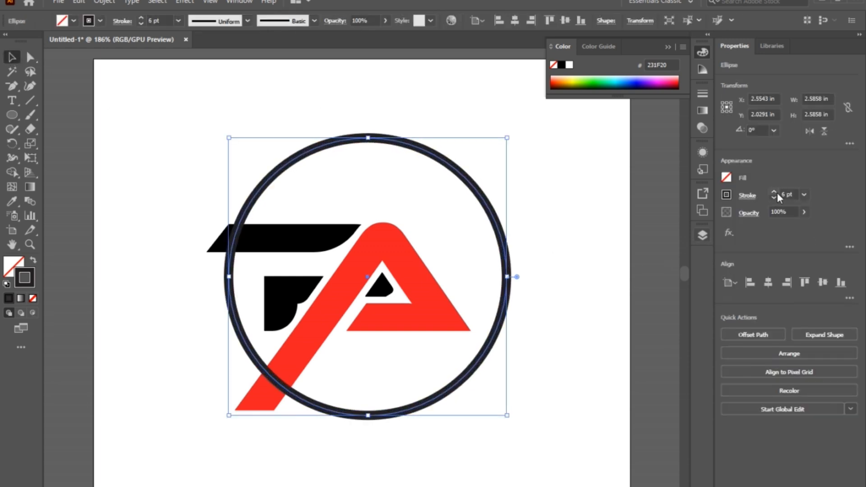
left_click(778, 193)
left_click(777, 193)
left_click(777, 193)
left_click(777, 193)
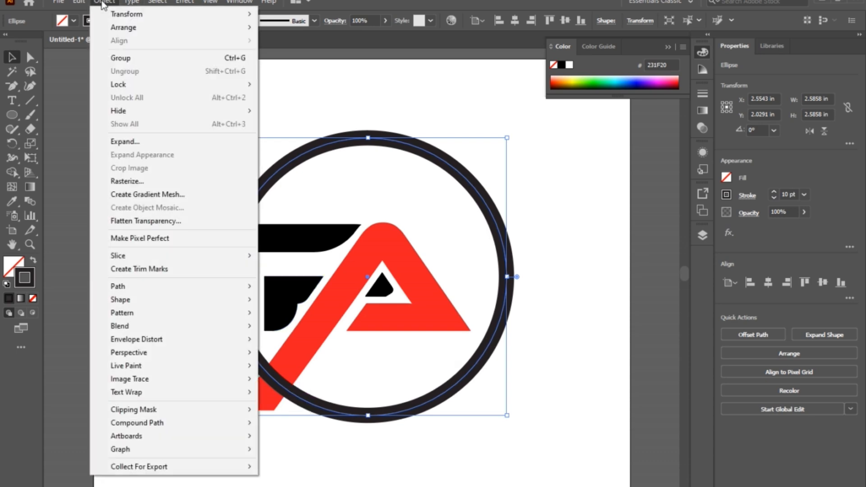
- Expand the circle's fill and stroke into a solid ring shape
left_click(135, 144)
left_click(364, 363)
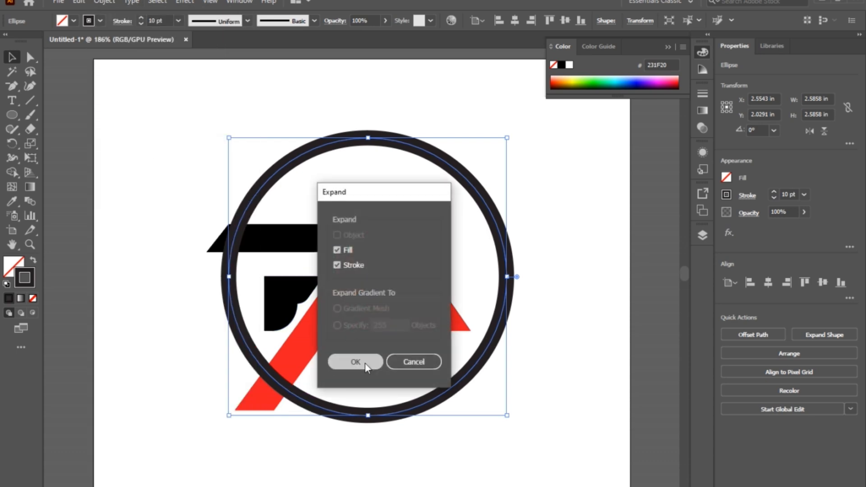
left_click(569, 336)
- Match the ring's colour to the pure black of the P's upper bar with the Eyedropper tool
left_click(499, 334)
left_click(12, 201)
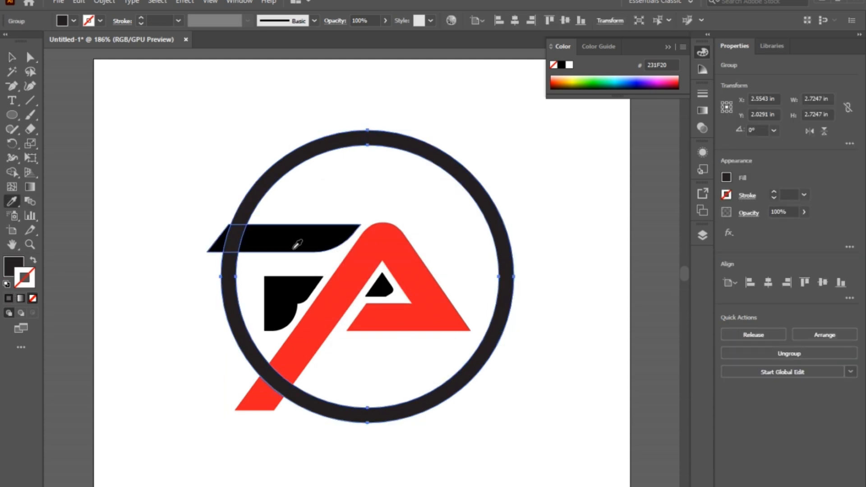
left_click(297, 238)
left_click(12, 57)
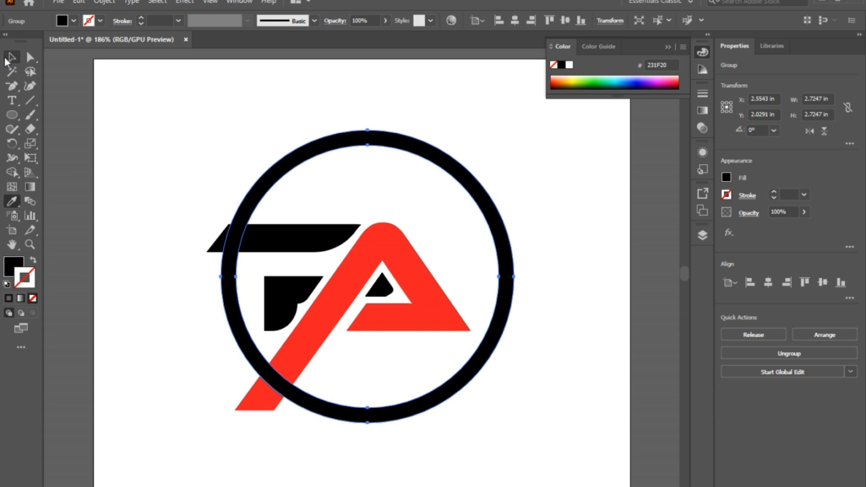
left_click(110, 134)
- Offset the paths of the P and A lettering outward by 0.1 in with miter joins and a miter limit of 4
left_click(370, 254)
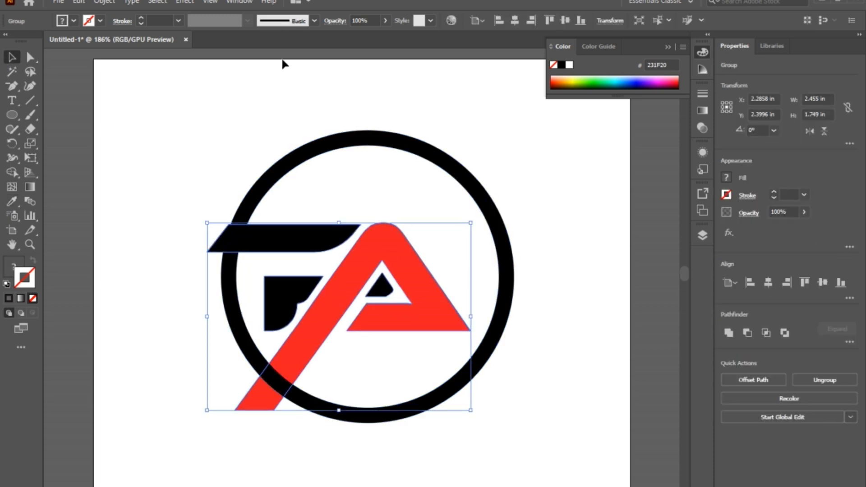
left_click(107, 1)
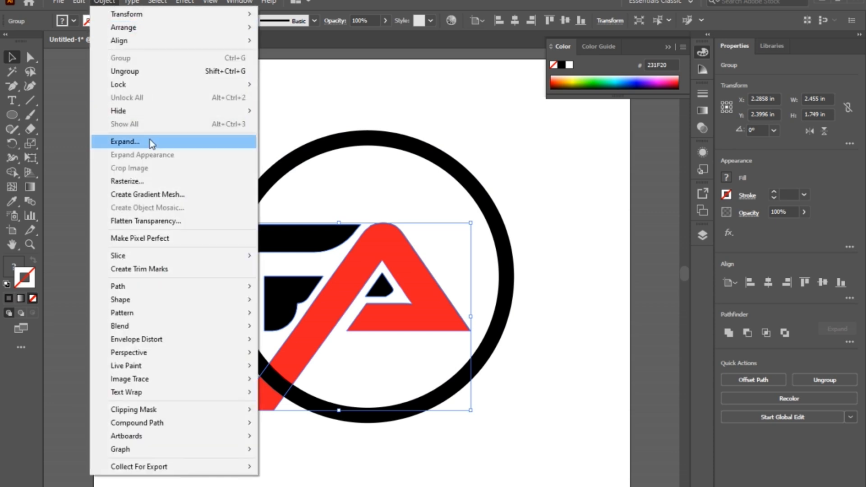
mouse_move(157, 290)
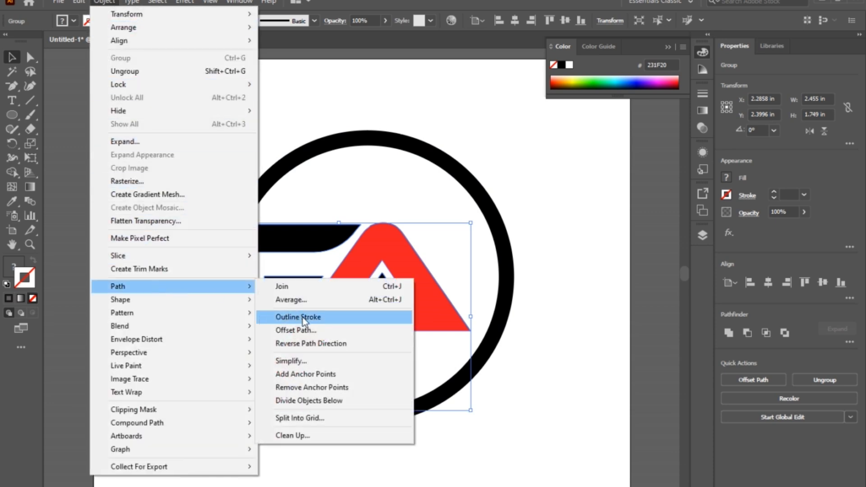
left_click(303, 331)
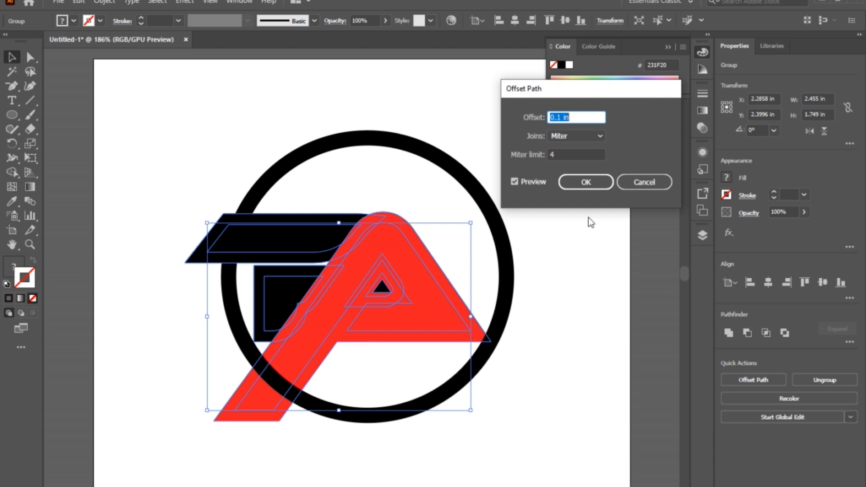
left_click(585, 182)
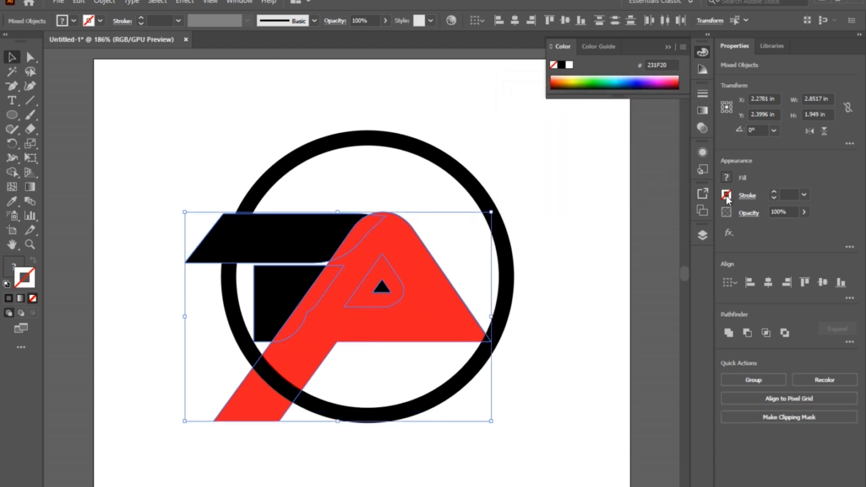
- Fill the offset shapes behind the letters with the light orange swatch
left_click(727, 178)
left_click(713, 220)
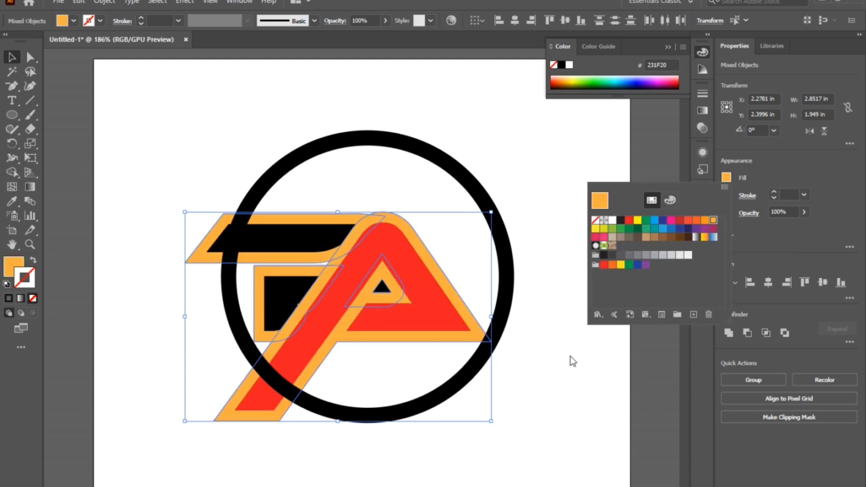
left_click(547, 349)
- Send the black ring to the back, behind the letters and their orange offset shapes
left_click_drag(586, 356, 161, 187)
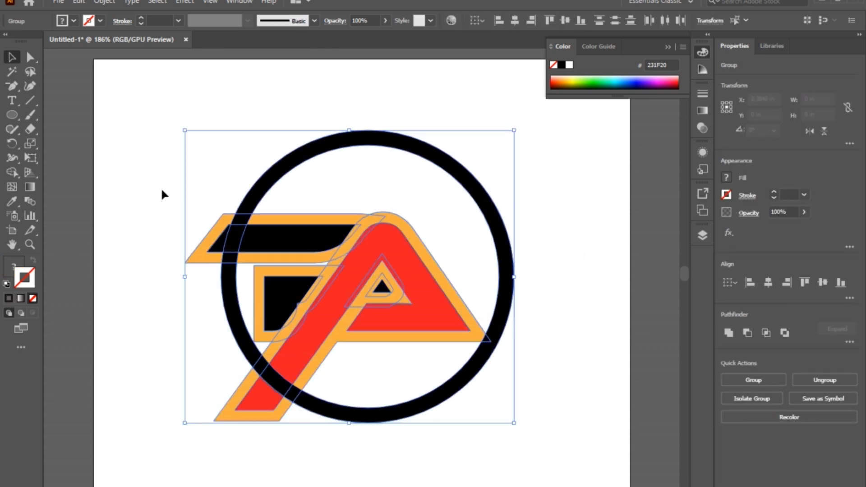
left_click(432, 460)
left_click(405, 420)
right_click(406, 418)
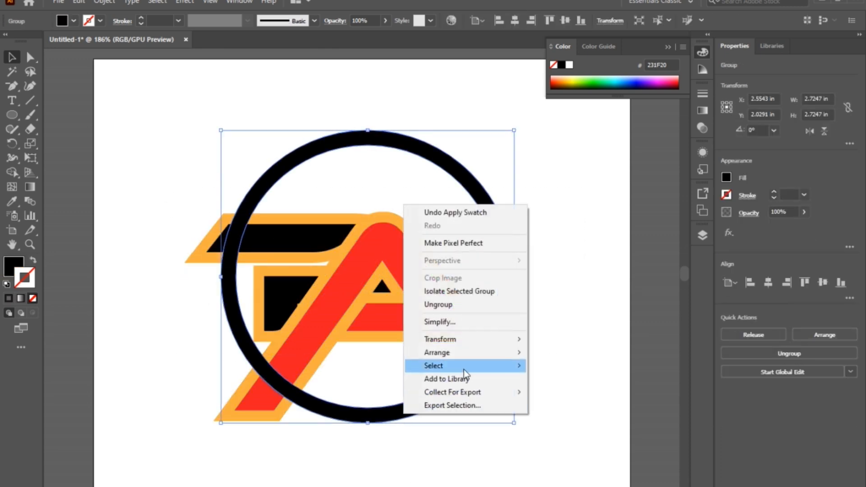
mouse_move(475, 353)
left_click(567, 391)
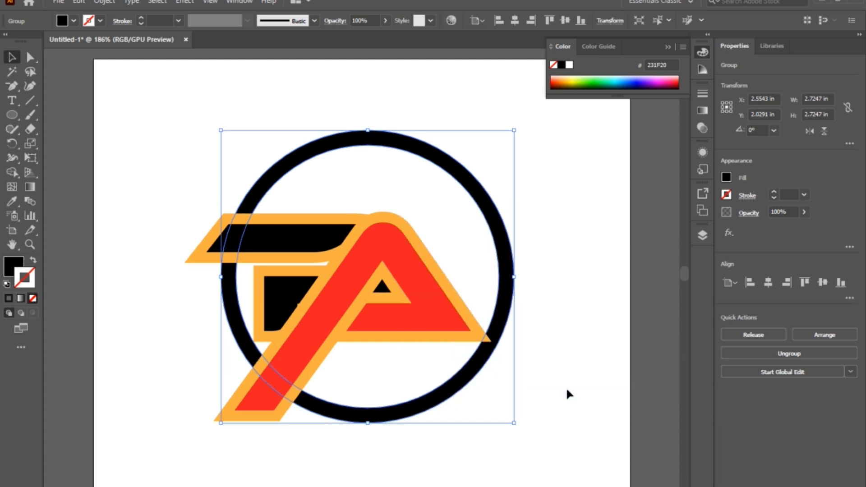
- With the Shape Builder tool, remove the letter and offset parts outside the ring and the orange pieces overlapping it beside the strokes
key("ctrl+h")
left_click_drag(538, 408, 175, 131)
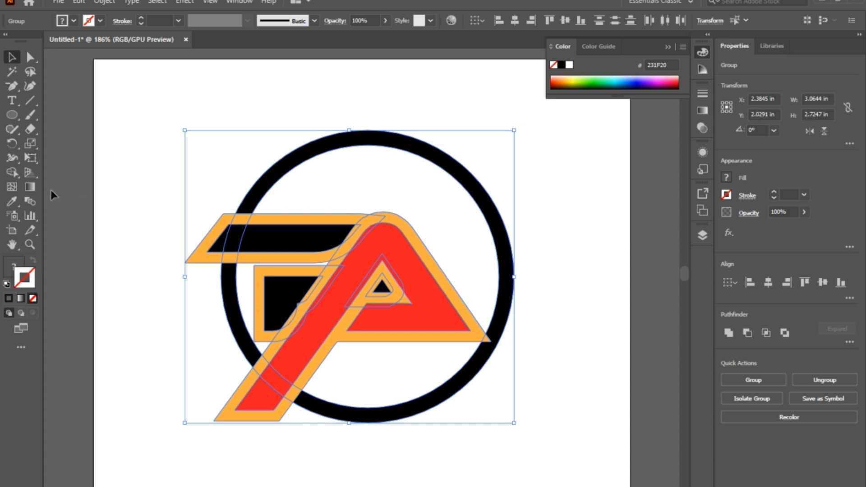
left_click(14, 174)
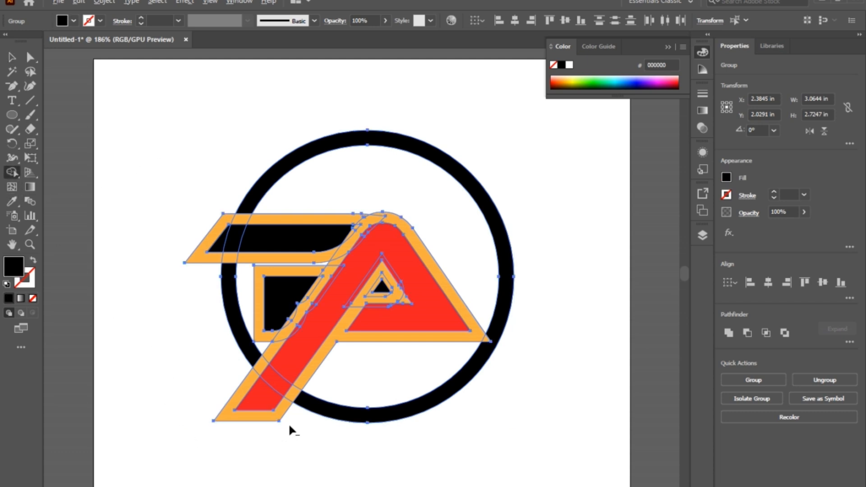
left_click(260, 402, "alt")
mouse_move(216, 212)
left_mouse_down()
mouse_move(212, 236)
mouse_move(182, 251)
left_mouse_up()
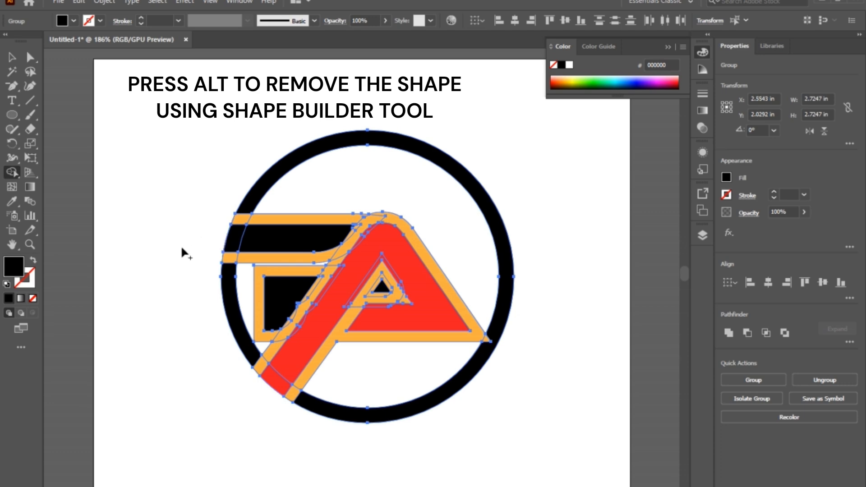
left_click(240, 219, "alt")
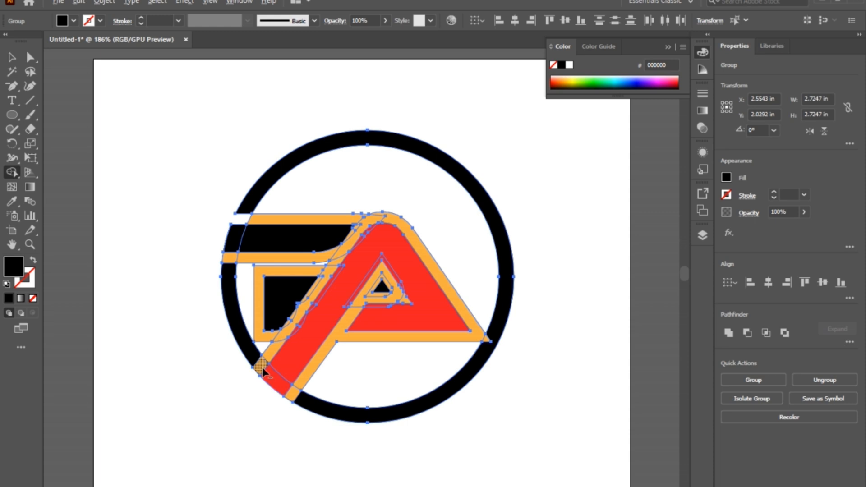
- Delete the orange offset shapes around the P's upper bar and the red A
key("a")
left_click(96, 171)
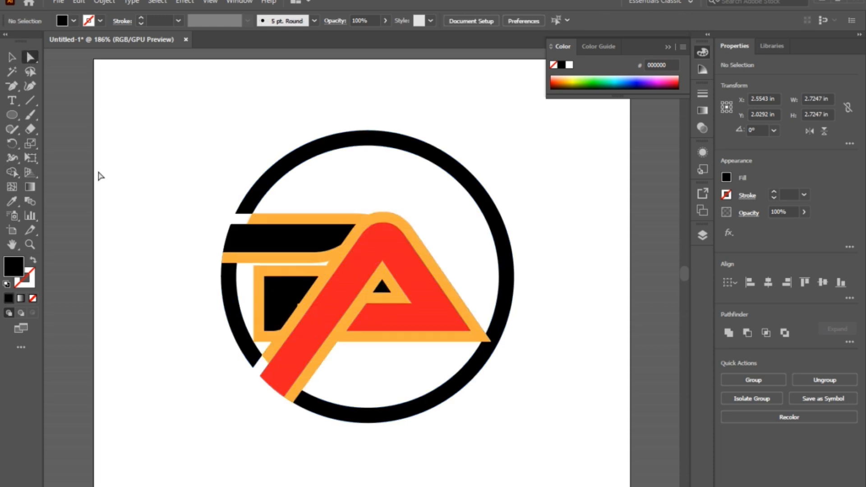
left_click(289, 220)
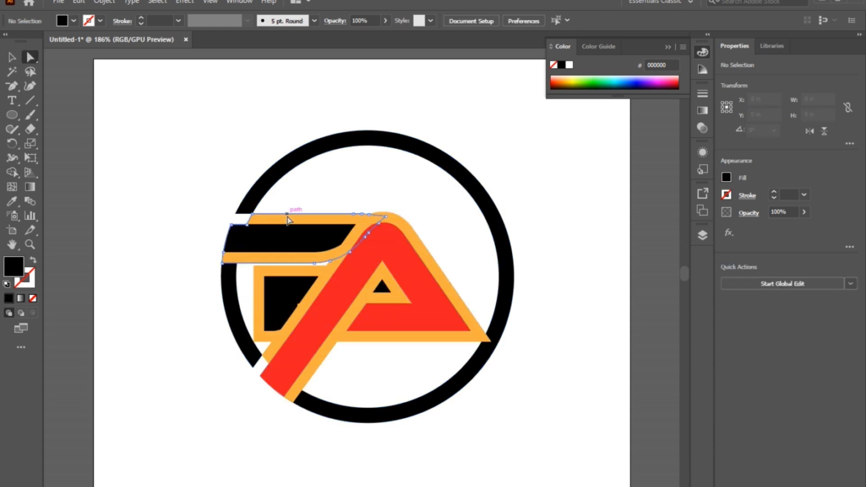
key("Delete")
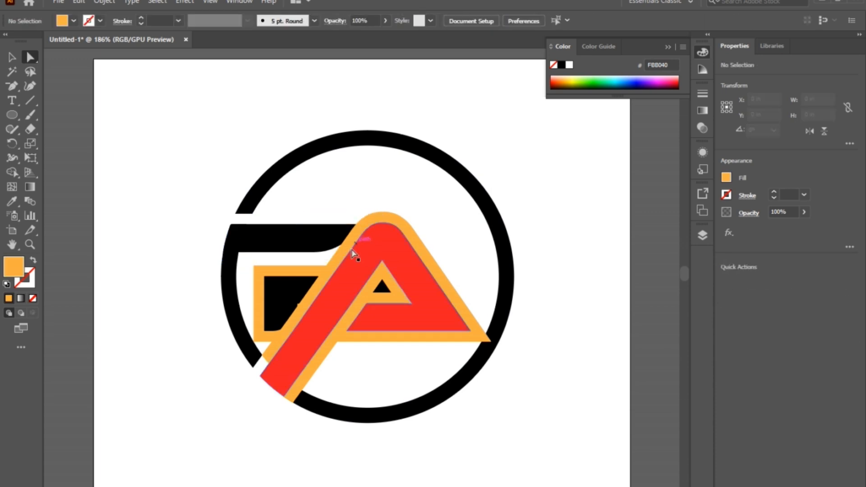
left_click(342, 255)
key("Delete")
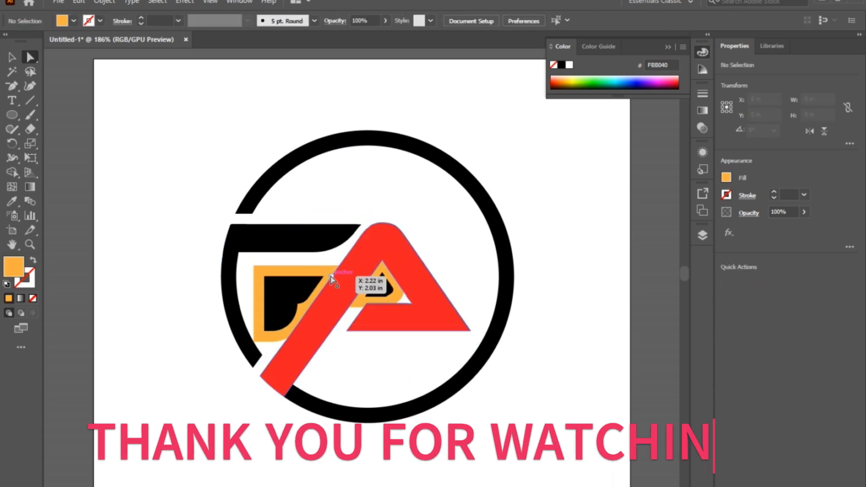